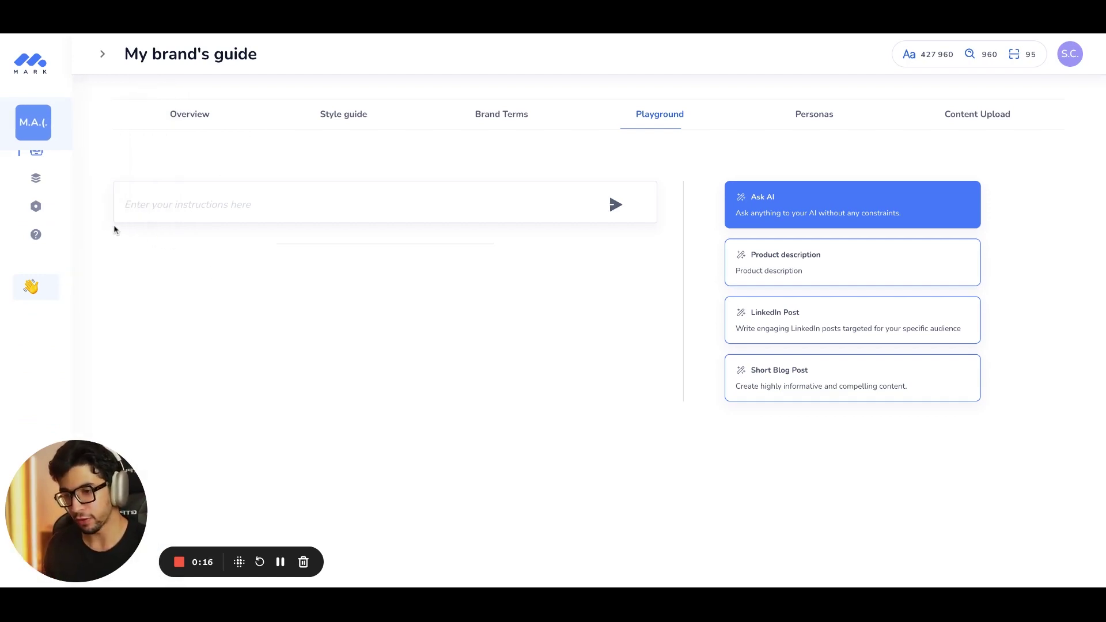
- Review the Overview's AI name Mark, website URL and company description by highlighting each
mouse_move(59, 208)
scroll(91, 318, down, 1)
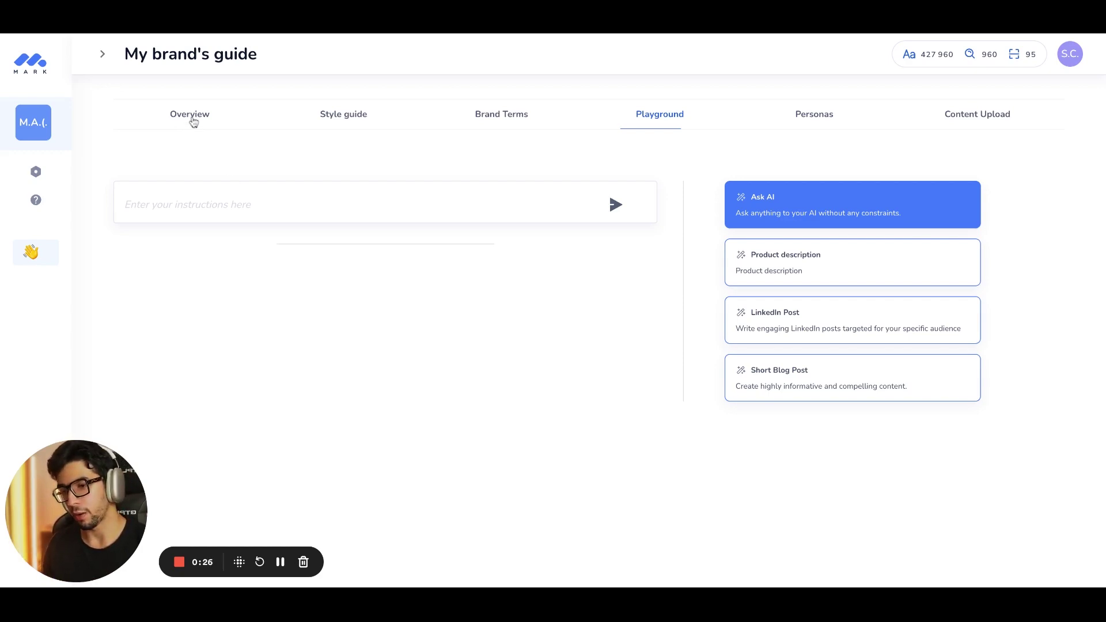
click(192, 118)
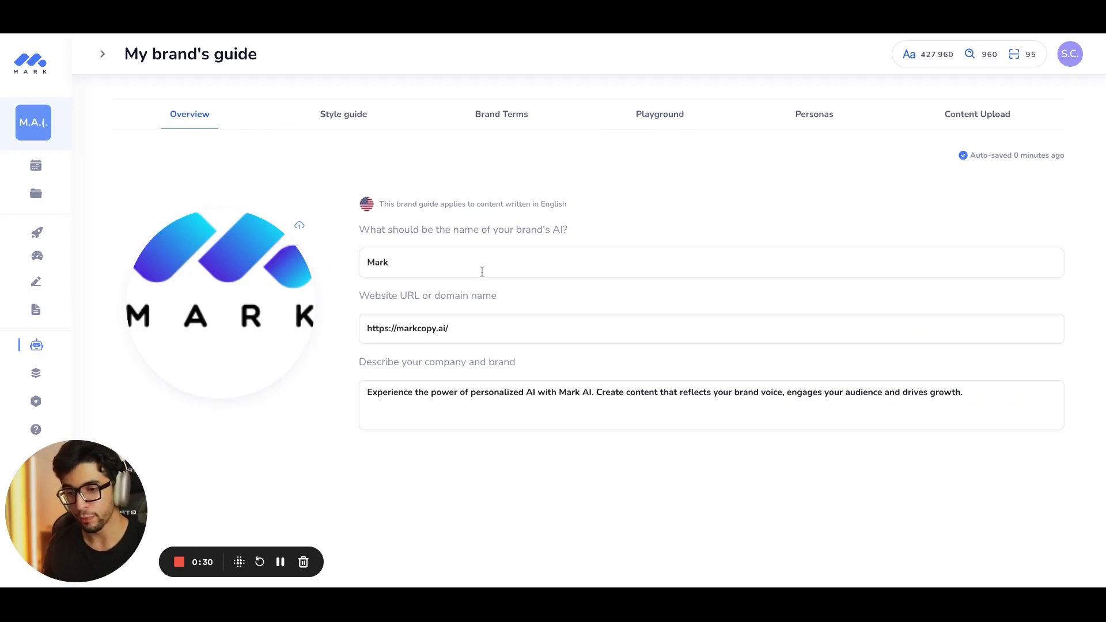
drag(586, 229, 417, 263)
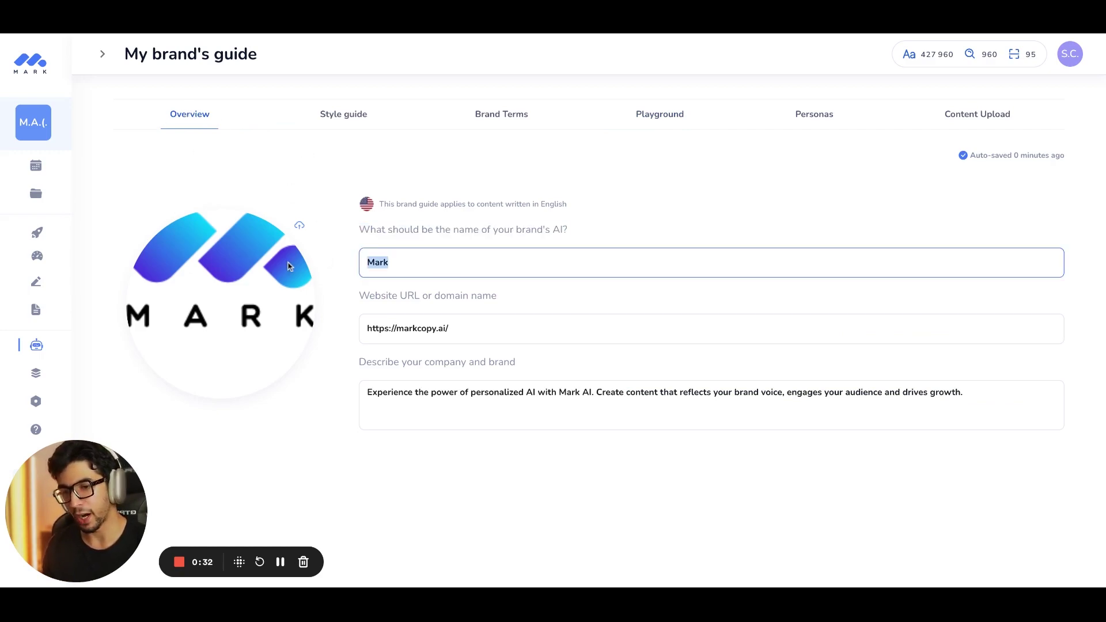
drag(503, 334, 343, 332)
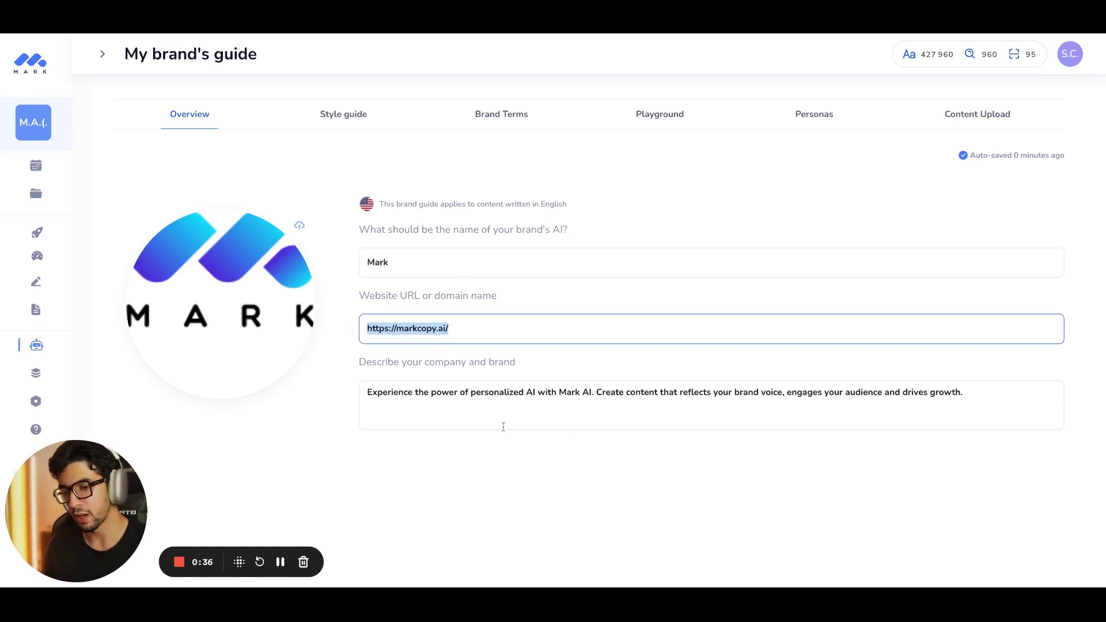
drag(516, 363, 367, 394)
key(shift+End)
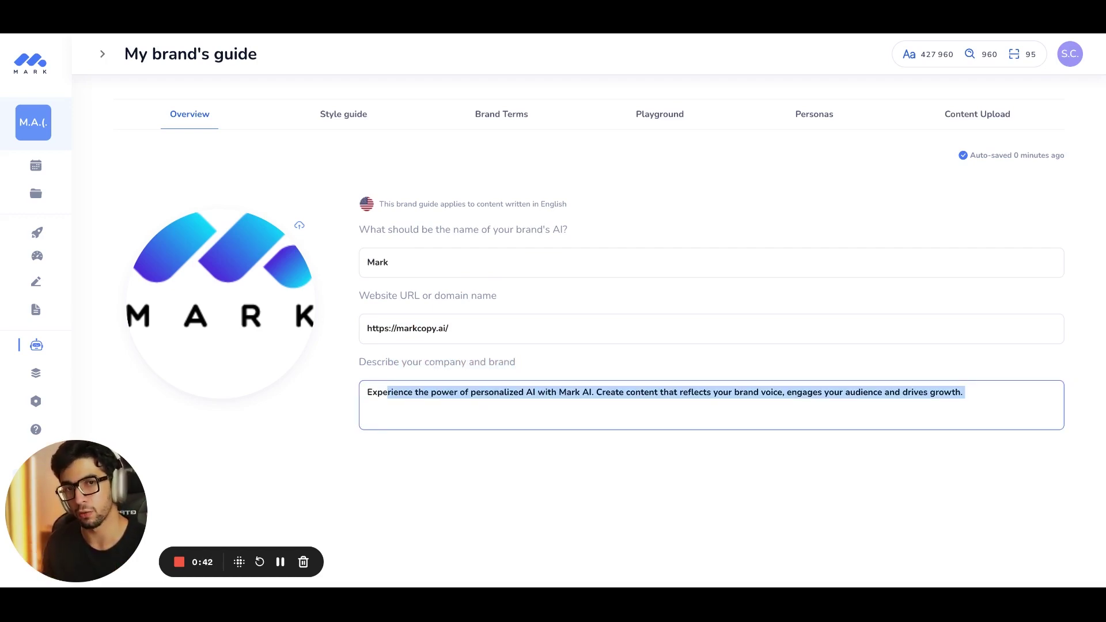
- Read through the Style guide rules, including the passive-voice rule, then go to Brand Terms
click(356, 123)
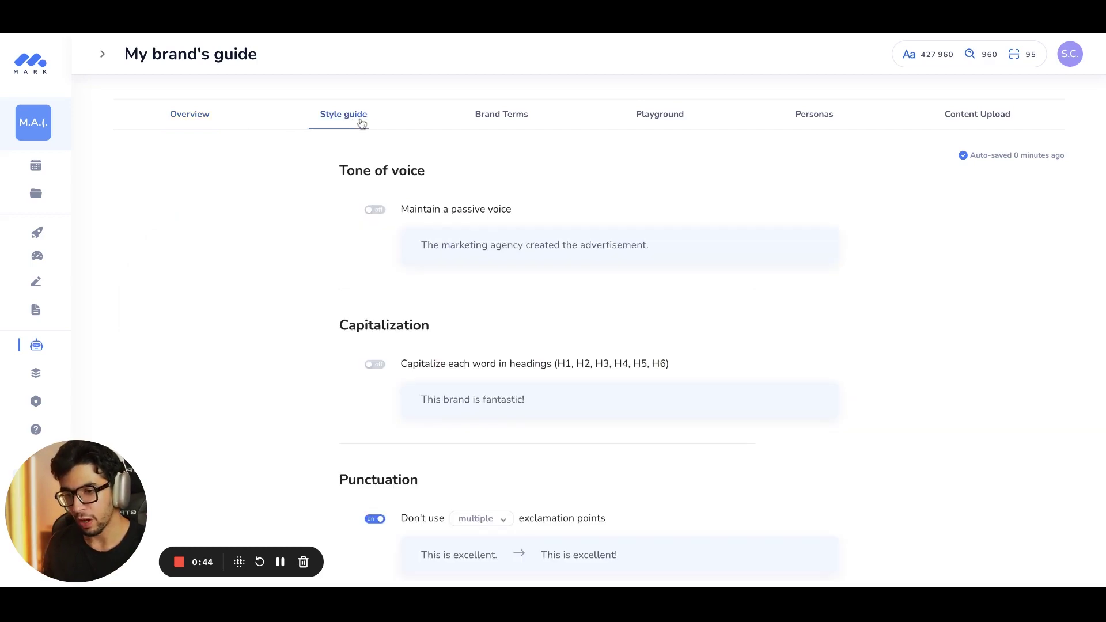
scroll(502, 321, down, 2)
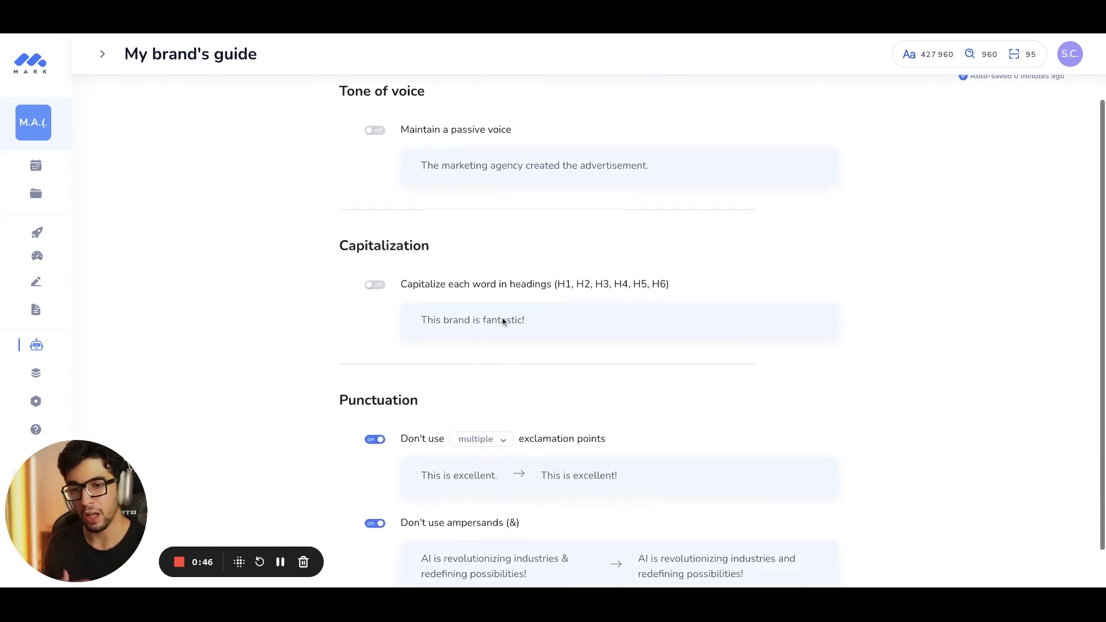
scroll(587, 332, up, 1)
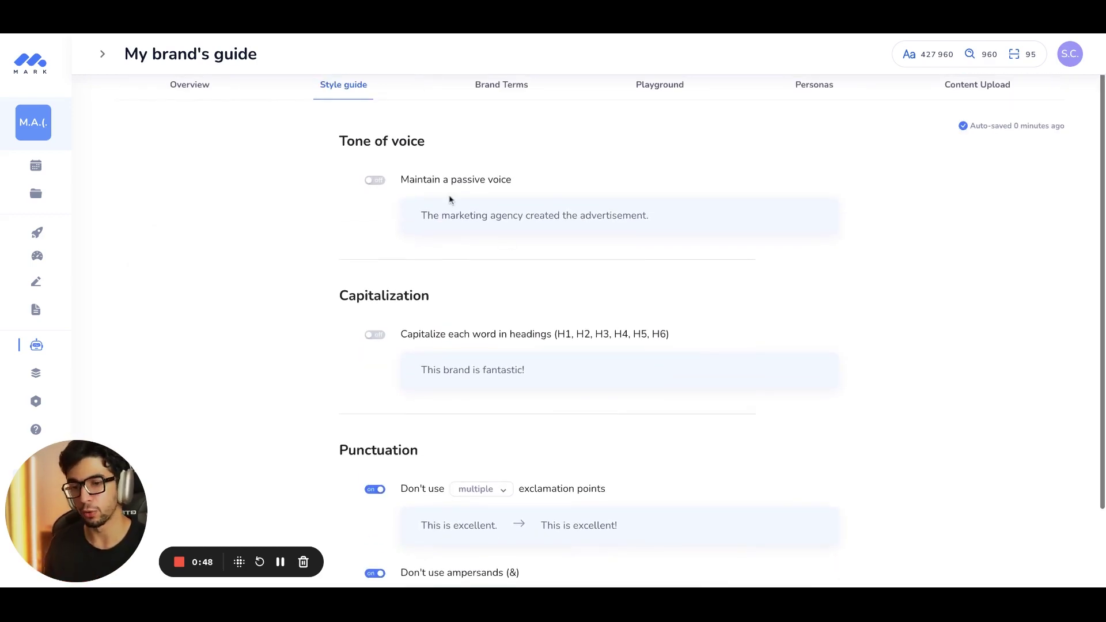
double_click(455, 175)
click(568, 182)
scroll(508, 311, down, 2)
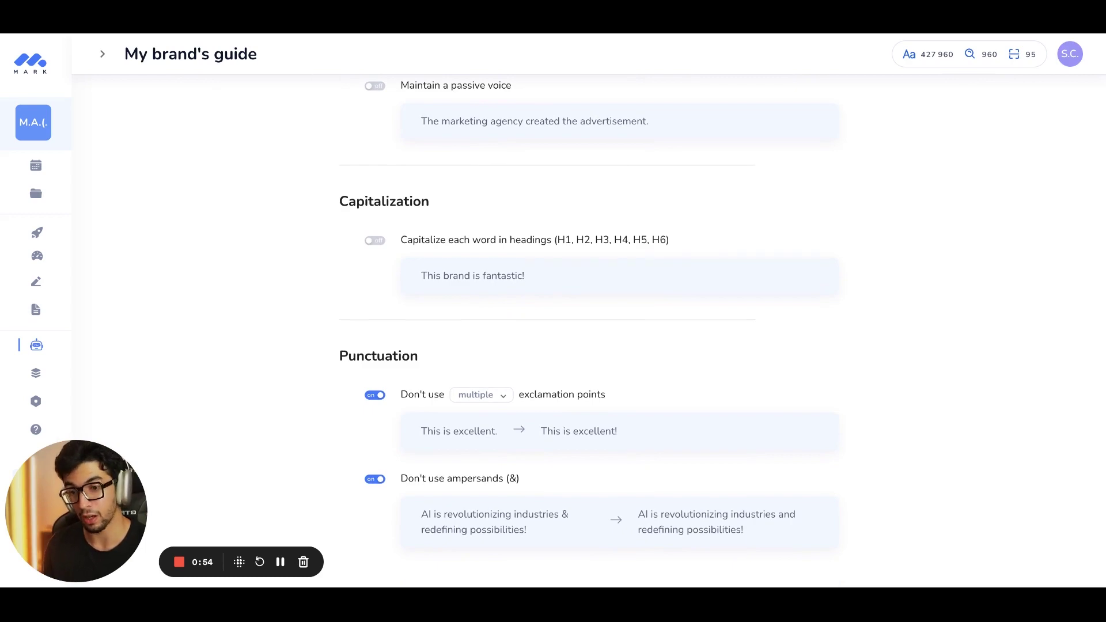
scroll(502, 117, up, 3)
click(506, 124)
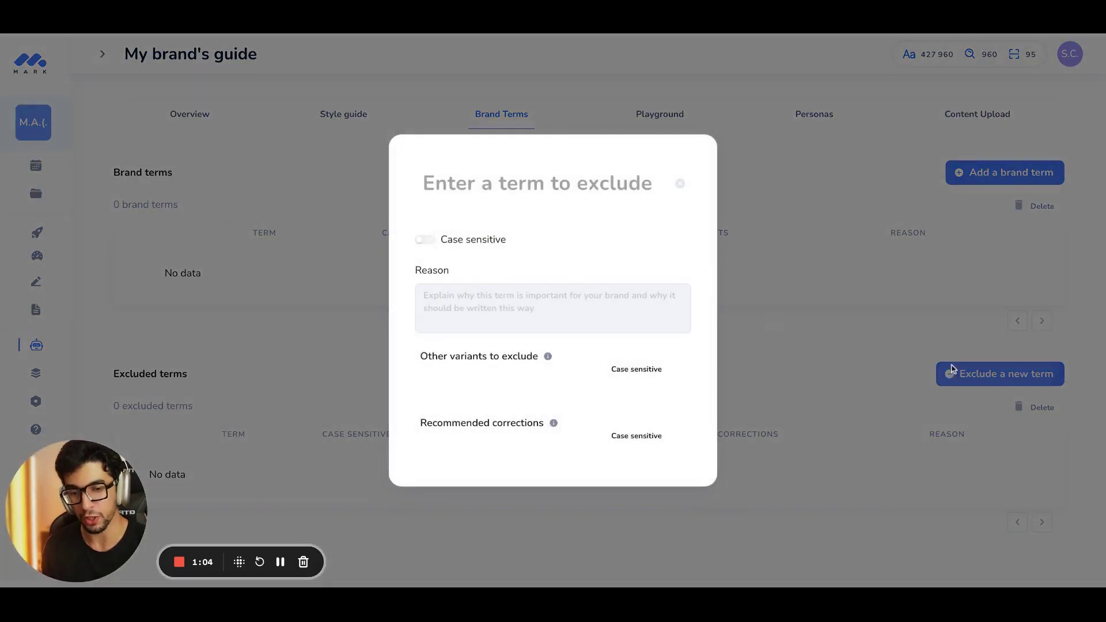
- Exclude the term 'cheap' with the reason 'We never use the word "Cheap"' and save it
click(512, 194)
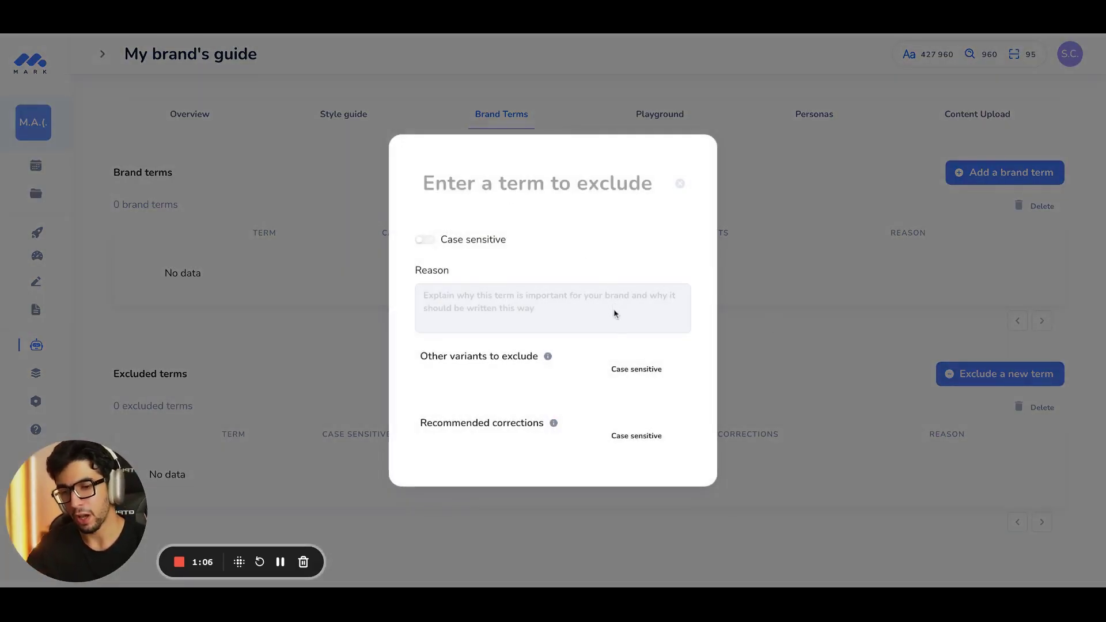
text(ch)
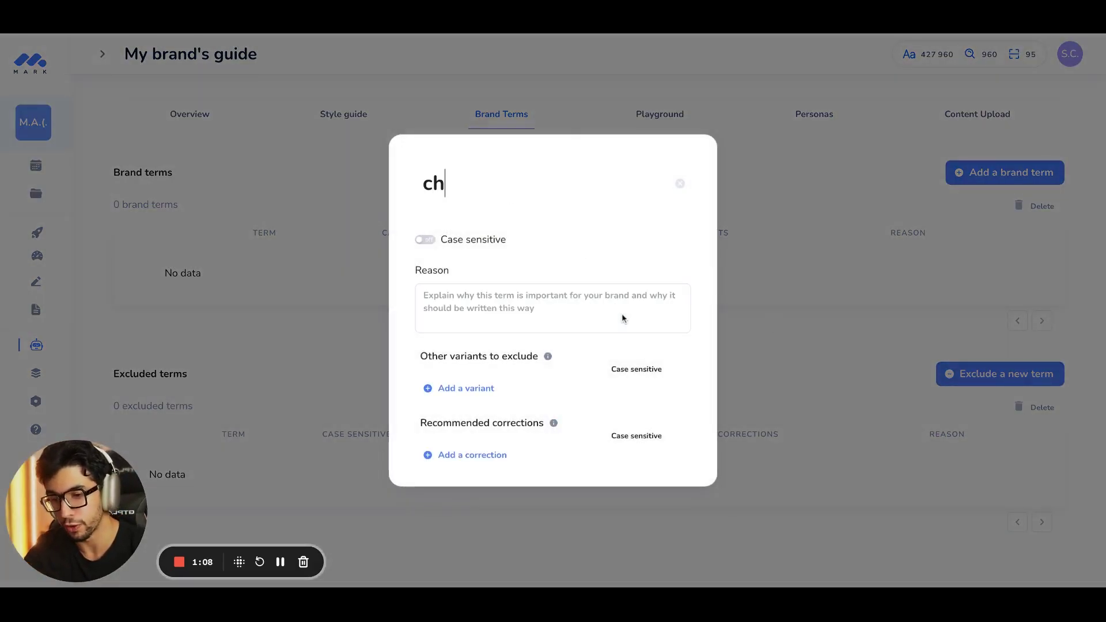
text(eap)
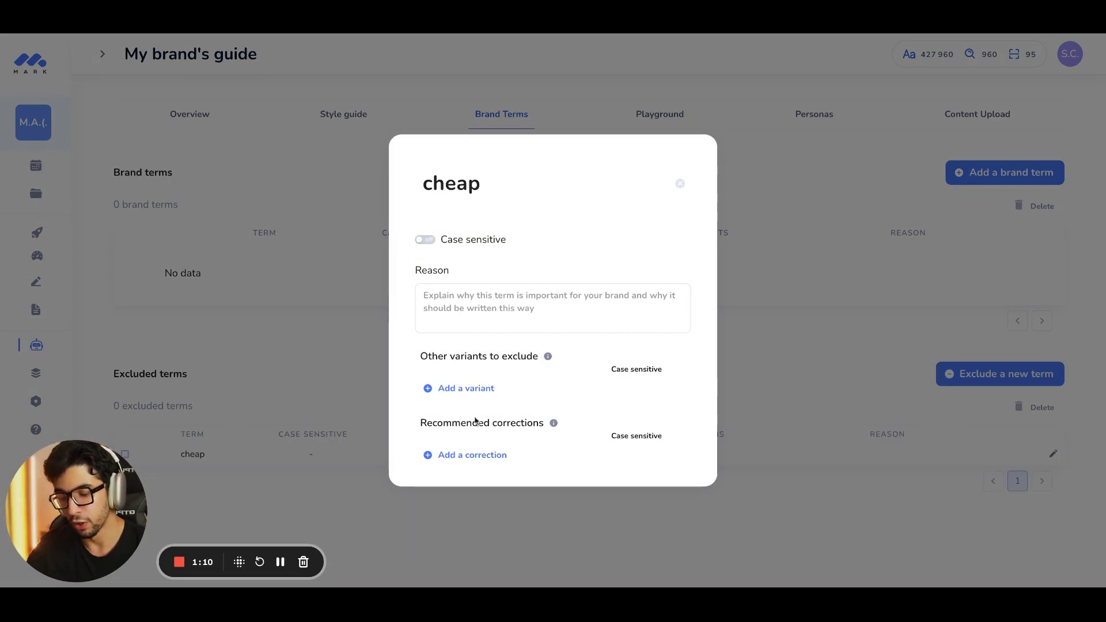
click(474, 456)
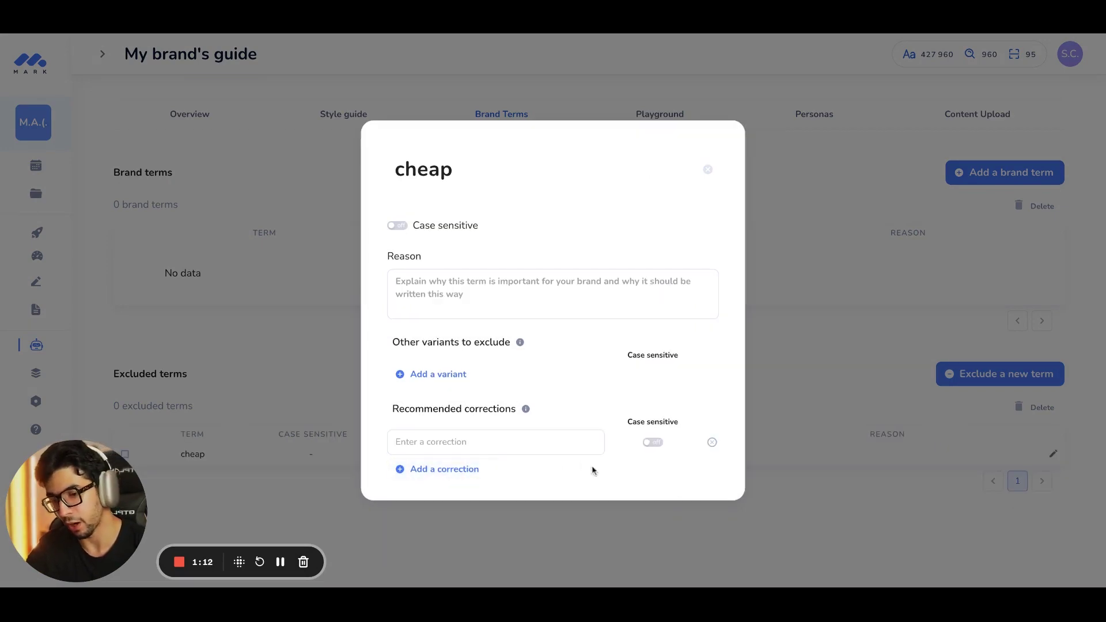
click(504, 437)
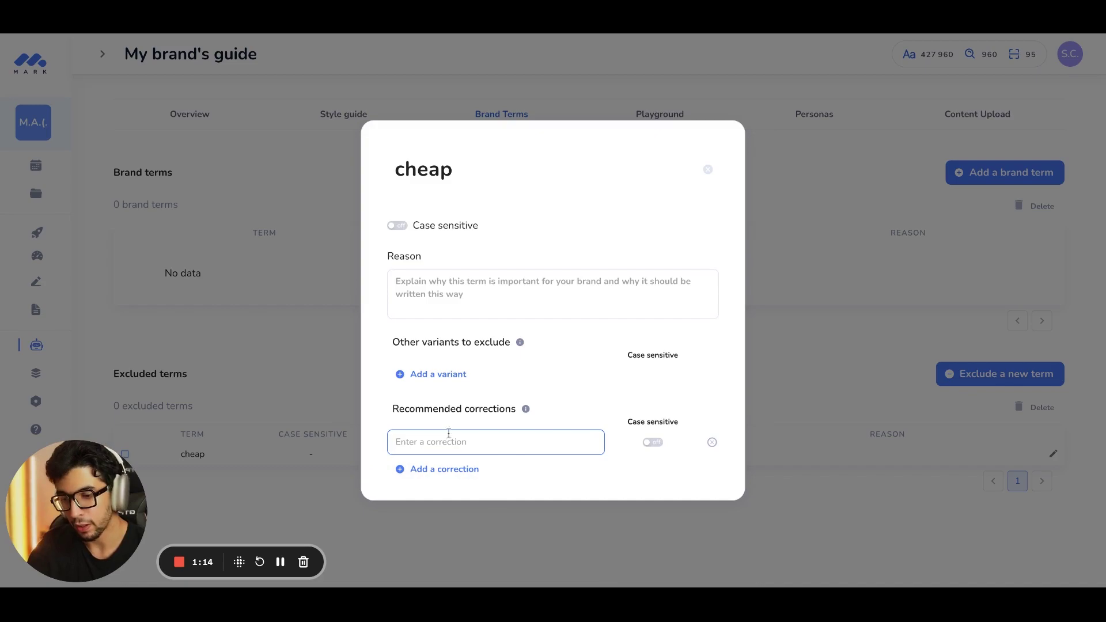
click(449, 272)
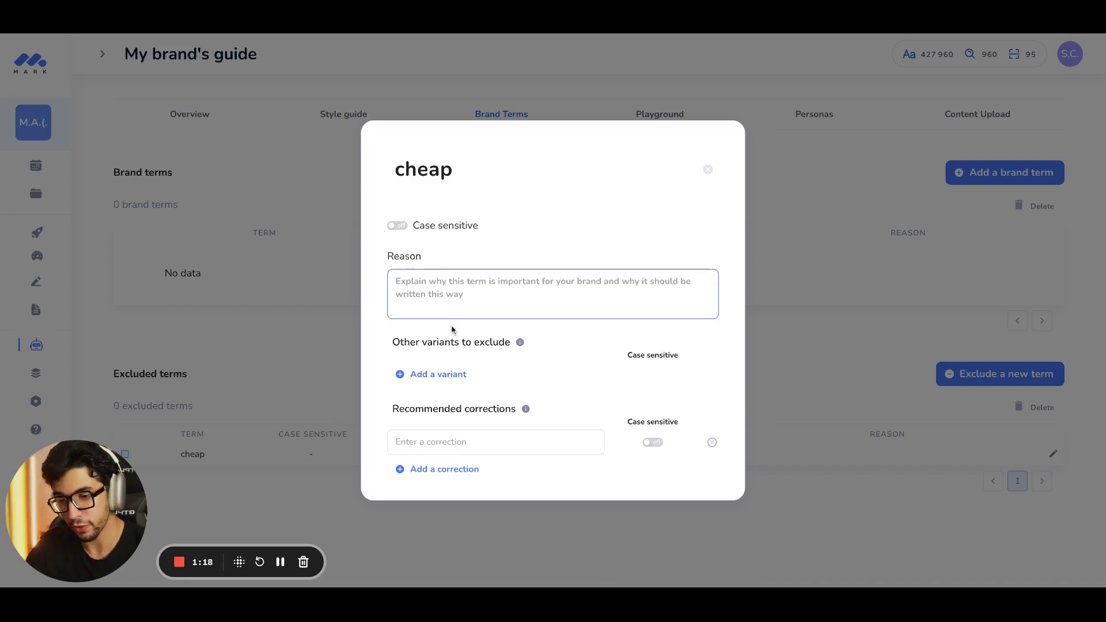
text(We never )
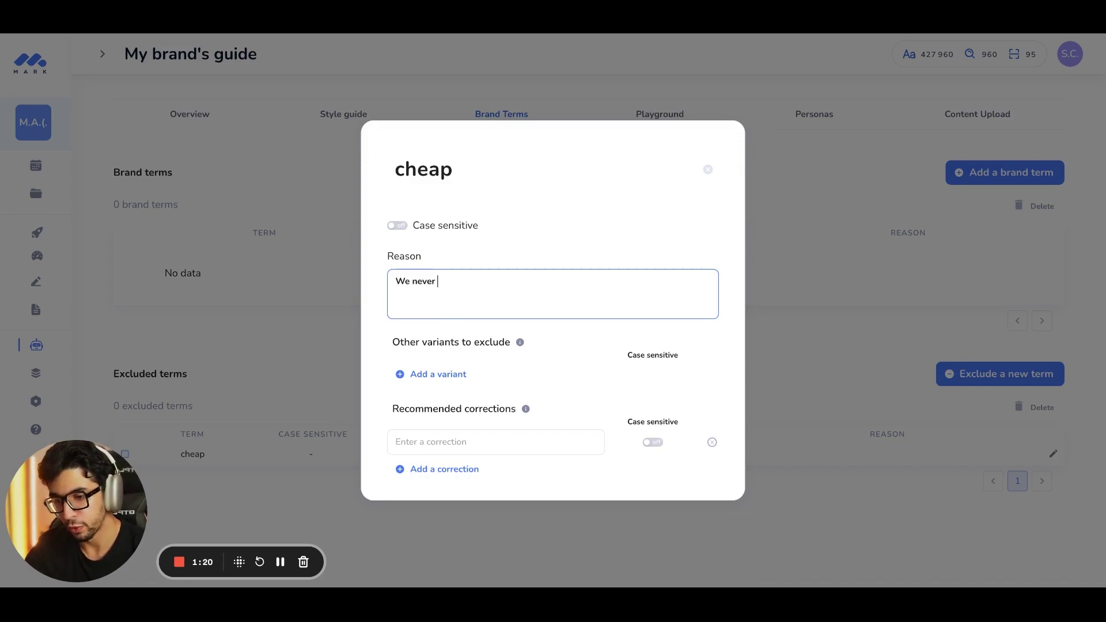
text(use the wor)
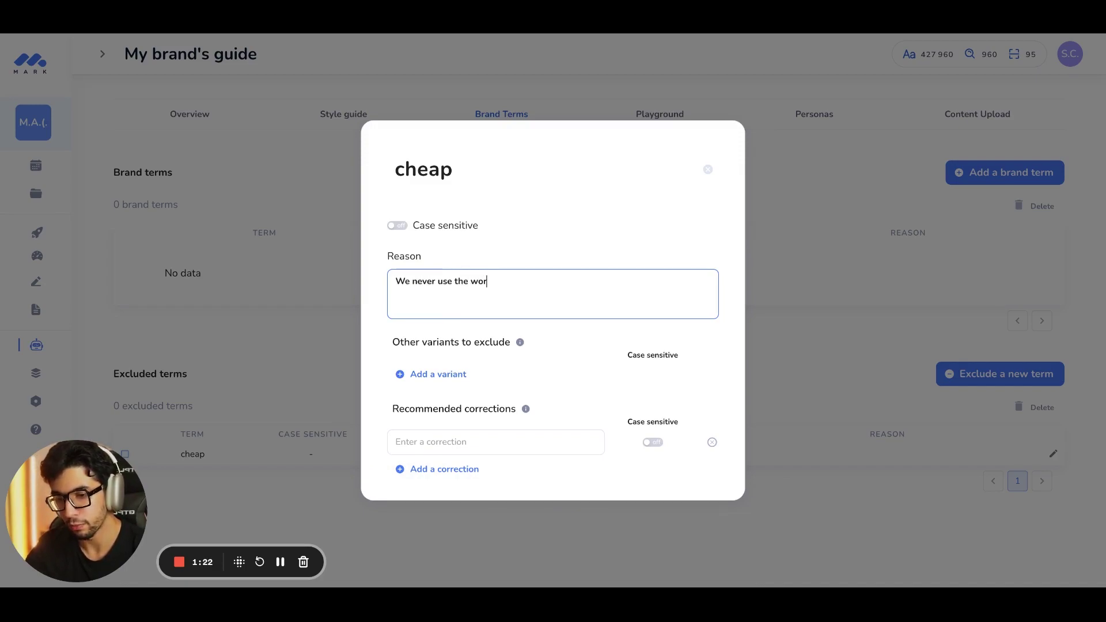
text(d "Cheap")
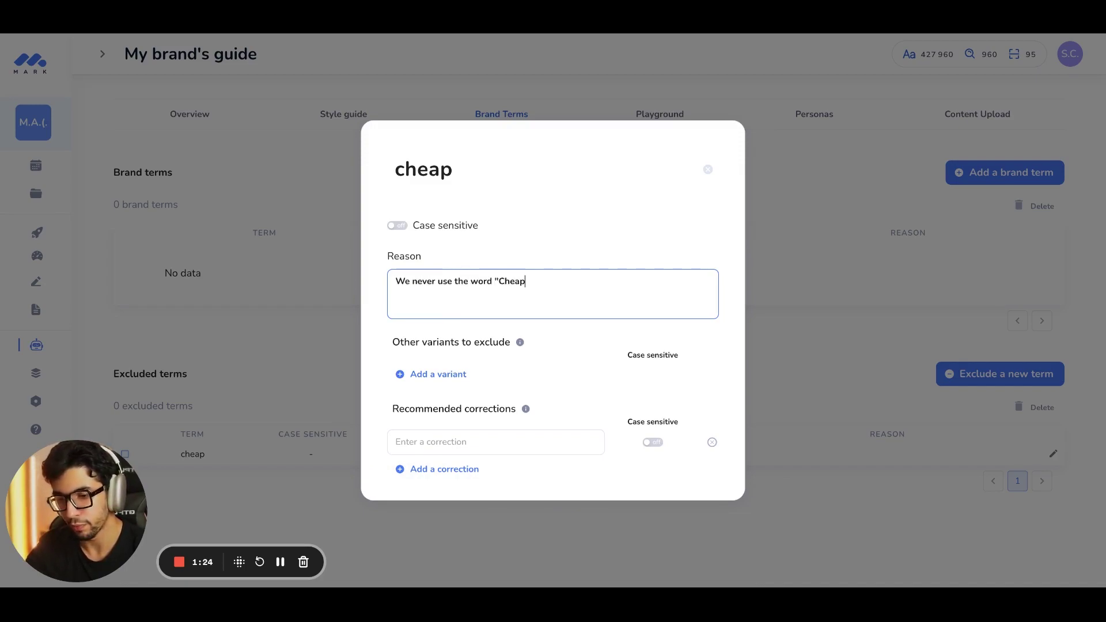
click(807, 219)
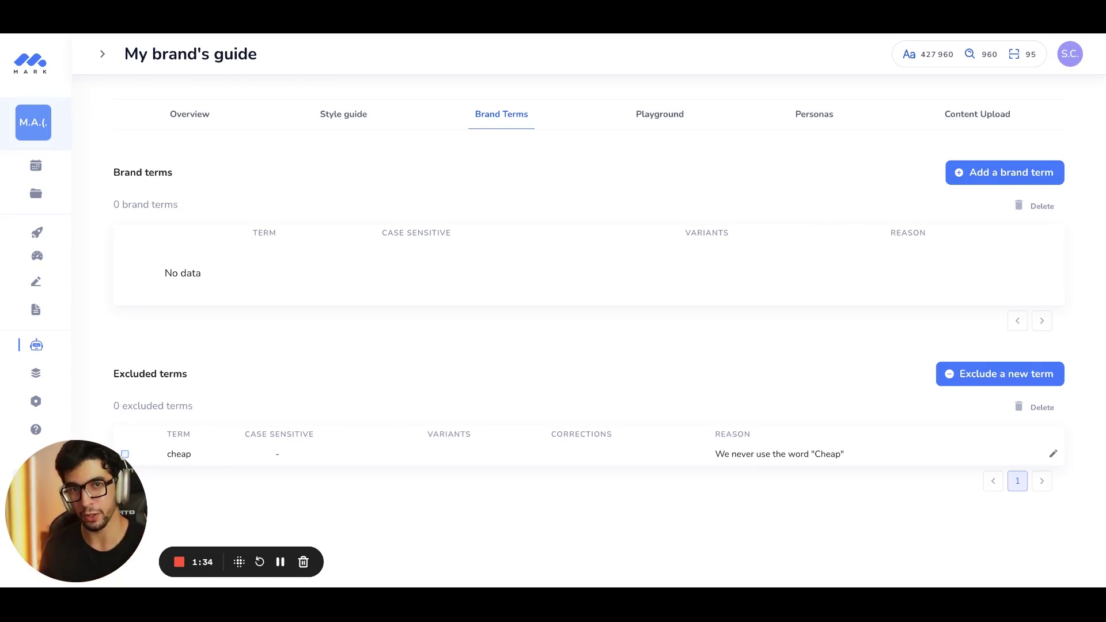
- Create a new persona named Founders under Personas
click(815, 120)
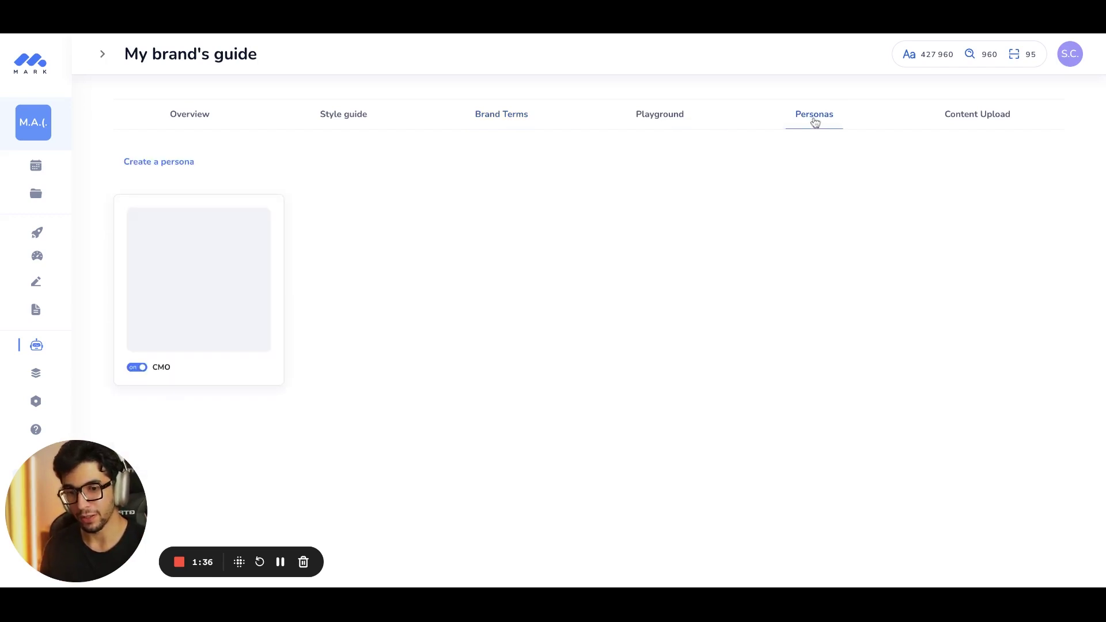
click(173, 168)
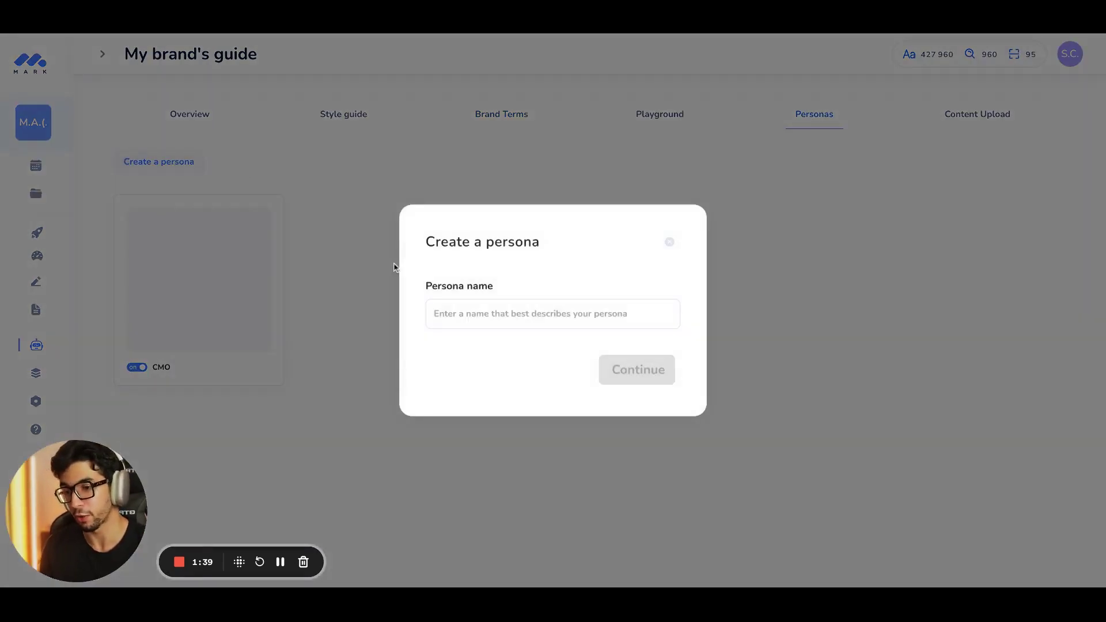
click(498, 319)
text(Founders)
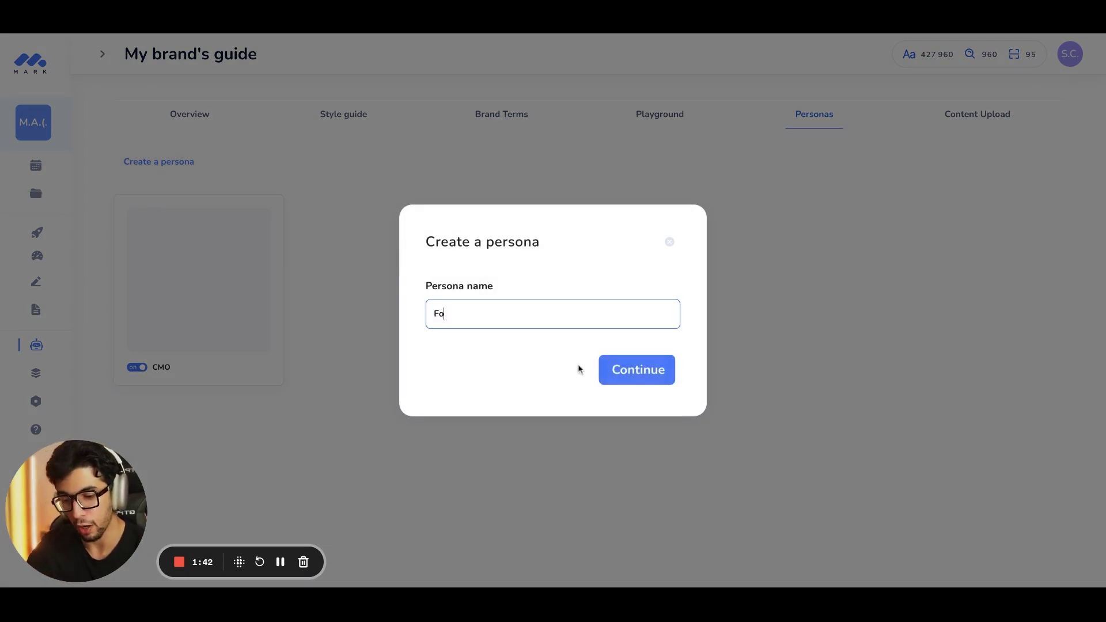
click(650, 377)
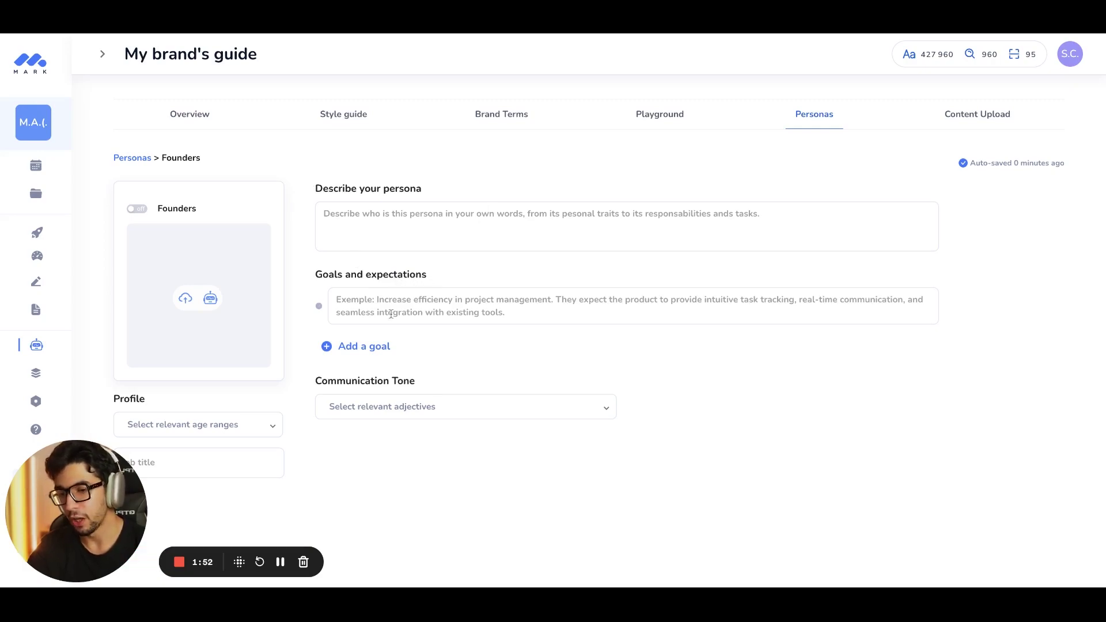
- Set the Founders communication tone to Formal, Trustworthy and Informative
click(403, 414)
scroll(407, 496, down, 2)
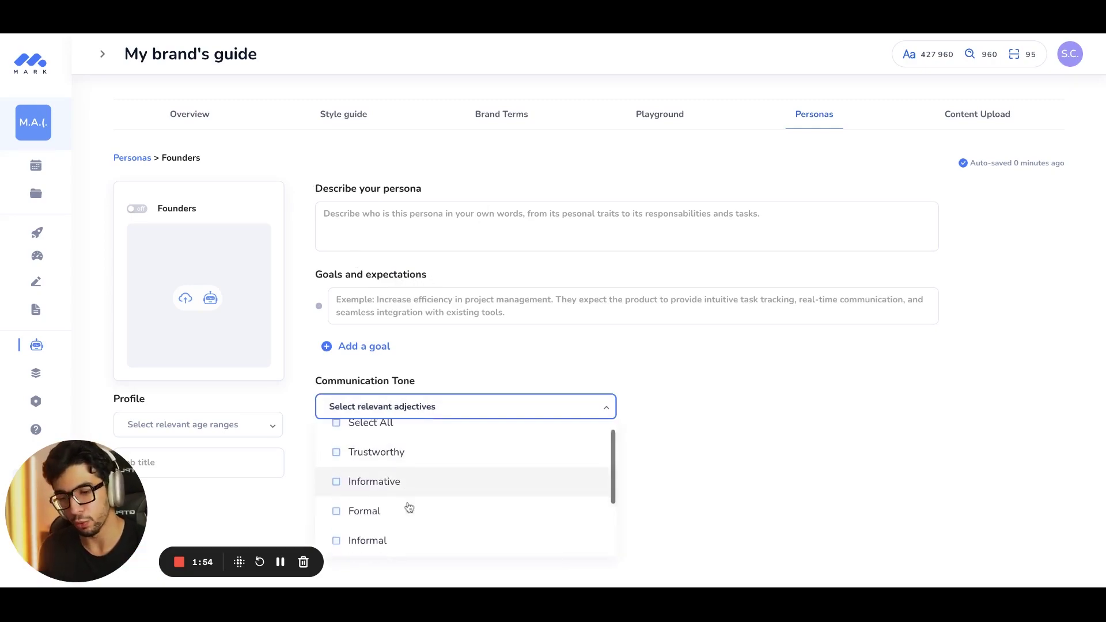
click(389, 499)
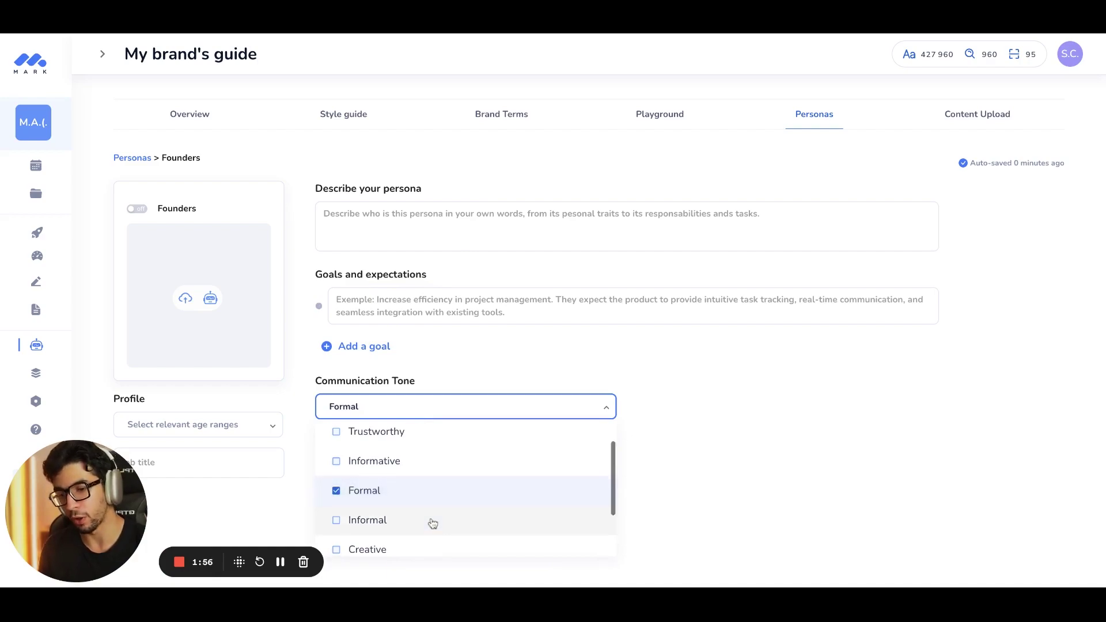
scroll(432, 523, down, 1)
scroll(407, 518, up, 3)
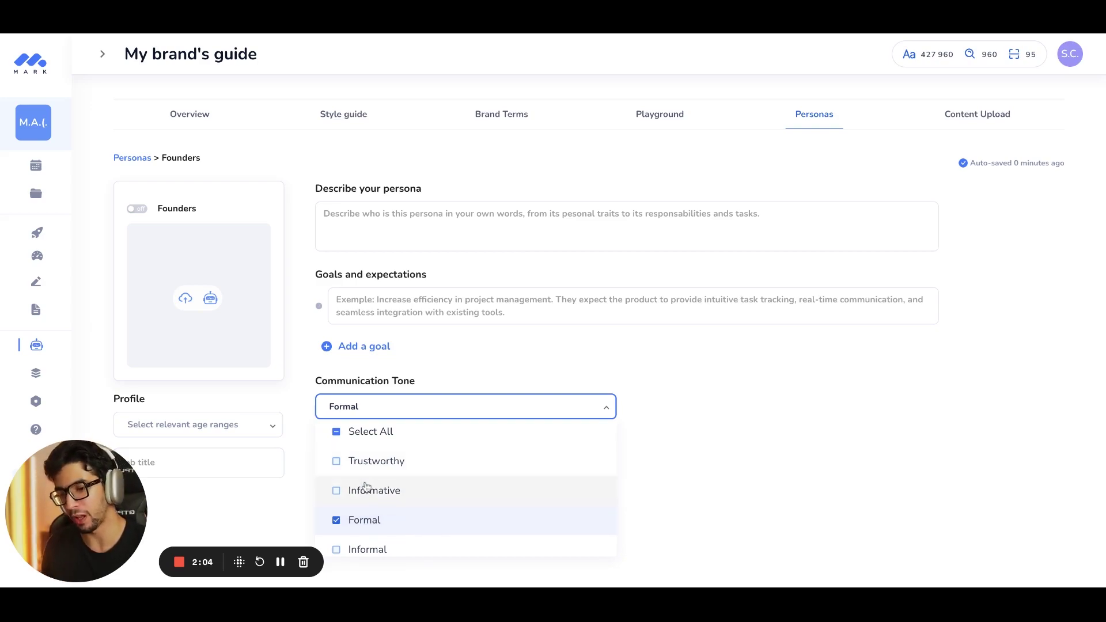
click(362, 464)
scroll(432, 483, down, 1)
click(395, 471)
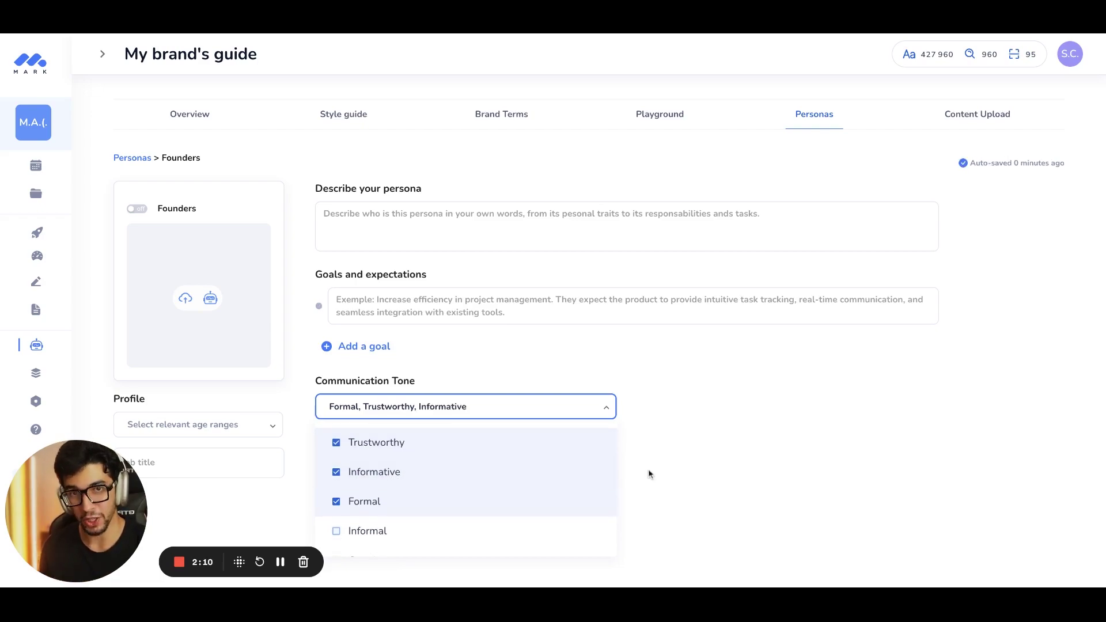
click(229, 425)
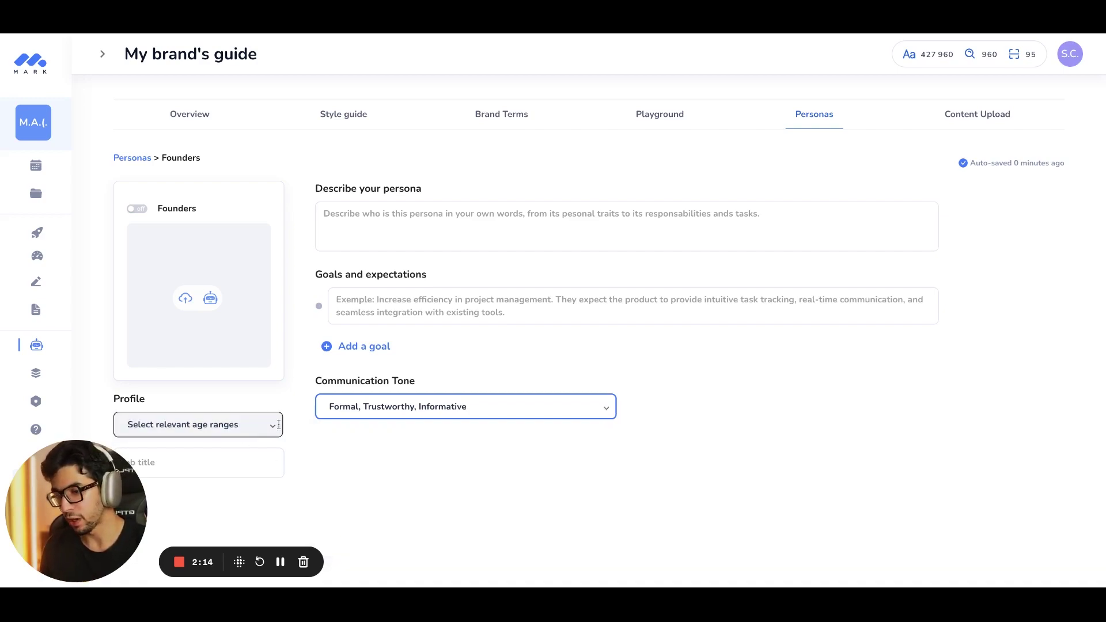
- Look at the age-range options and close the list without choosing one
click(238, 427)
scroll(242, 475, down, 1)
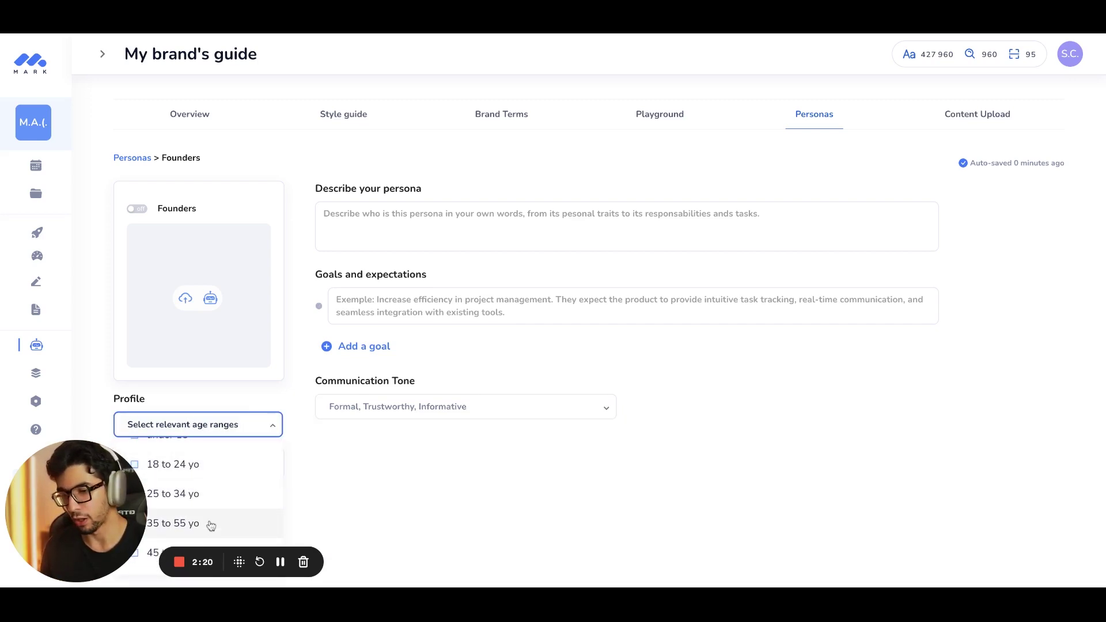
click(601, 420)
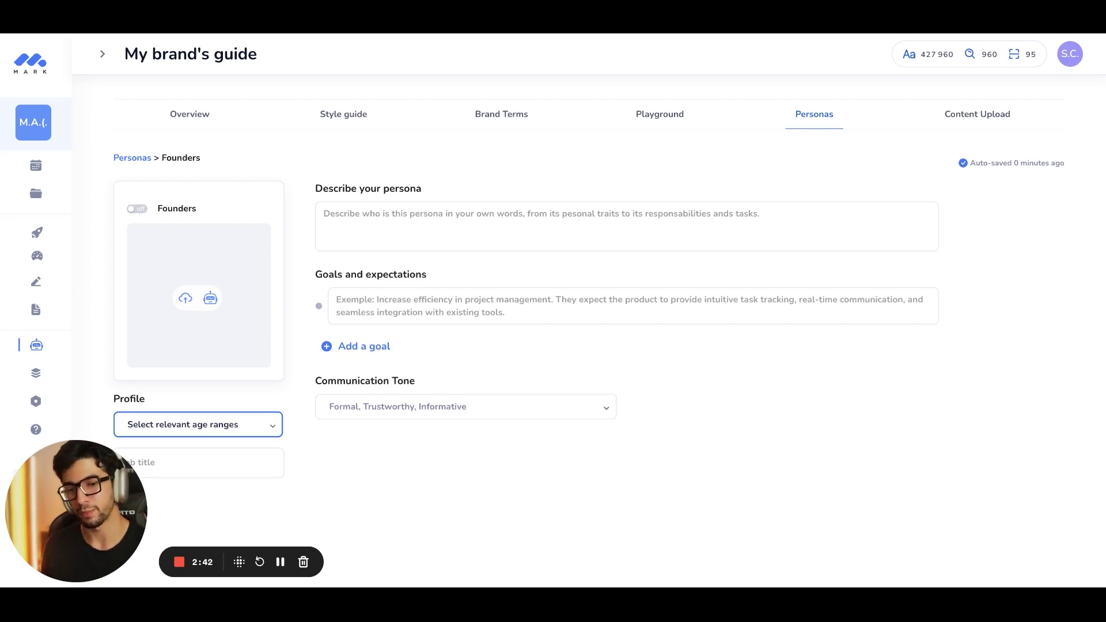
- Open the Train your AI dialog from the Content Upload page
click(968, 115)
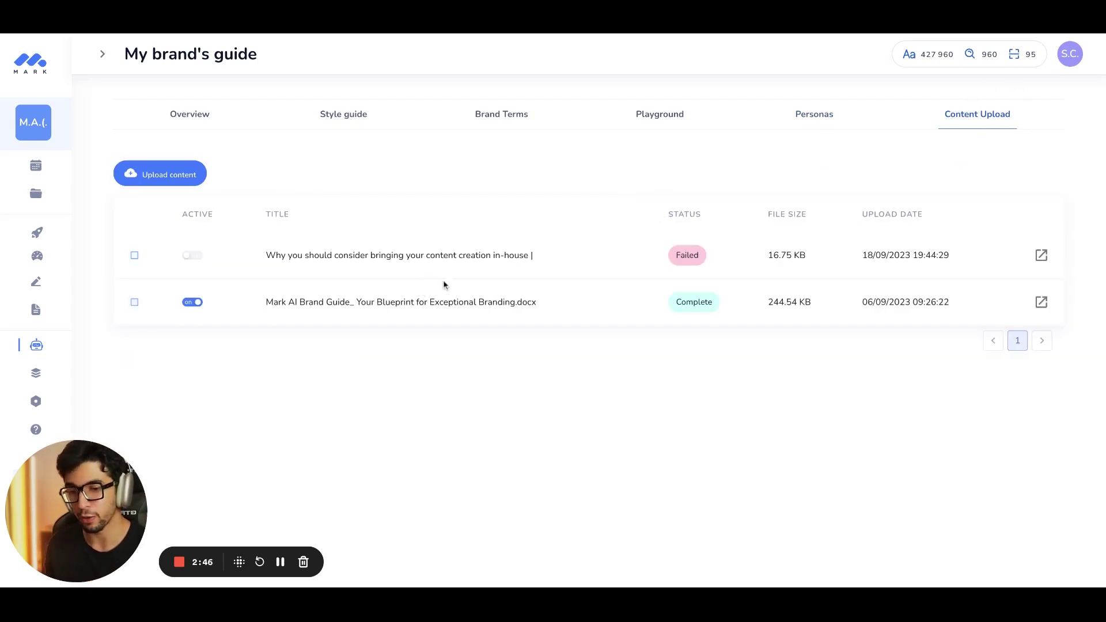
click(174, 178)
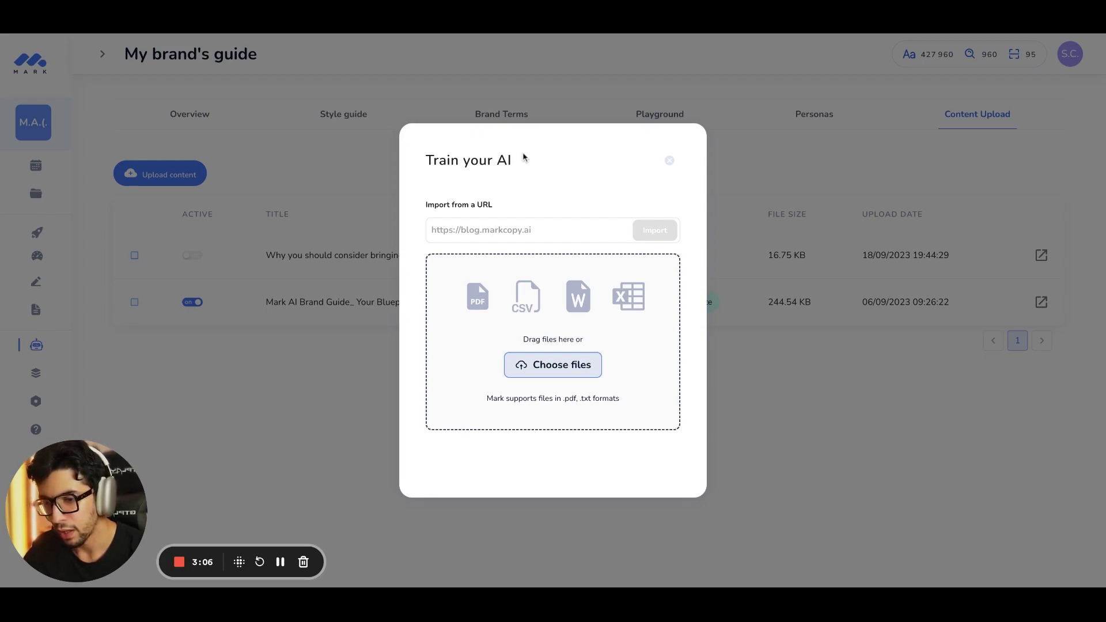
- Paste the markcopy.ai/blog/redaction-ia-b2b address and import it as training content
click(496, 230)
text(https://www.markcopy.ai/blog/redaction-ia-b2b)
click(634, 230)
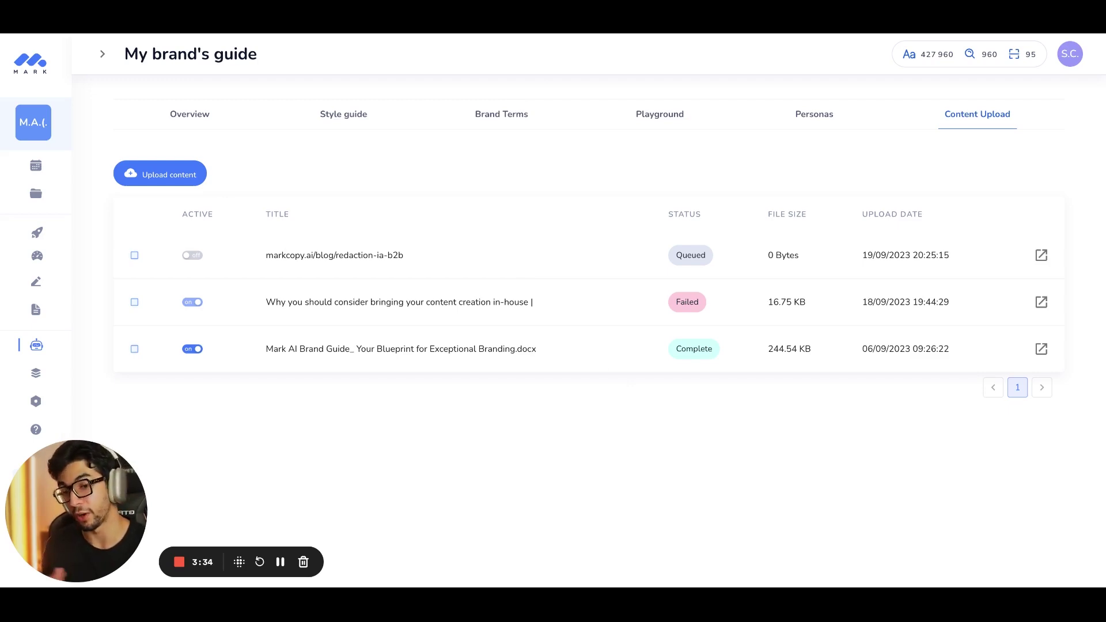
click(199, 181)
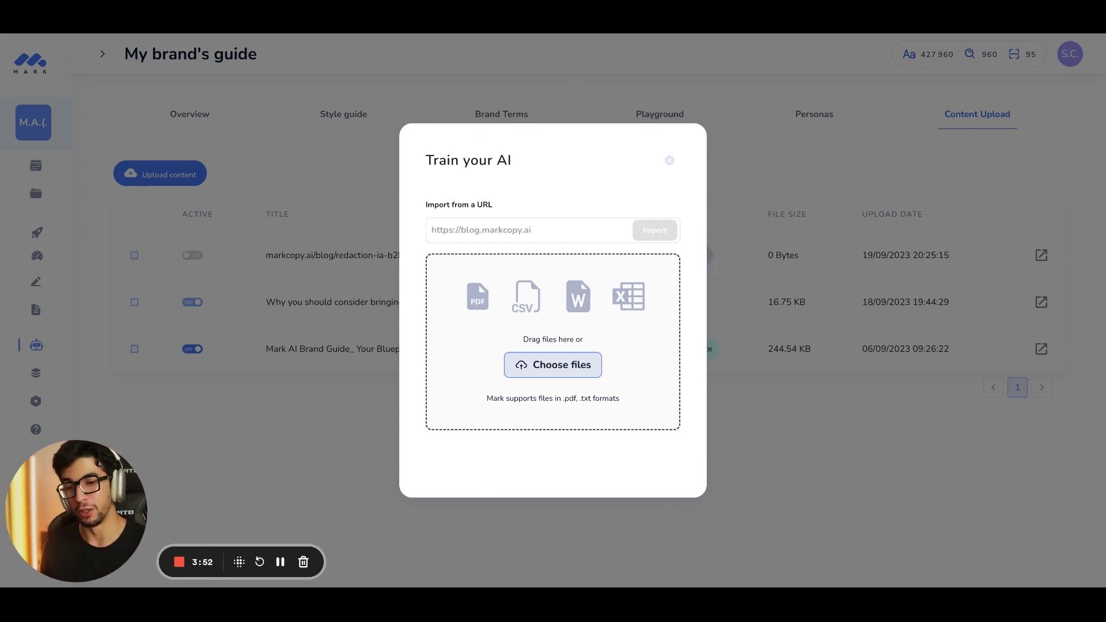
click(783, 157)
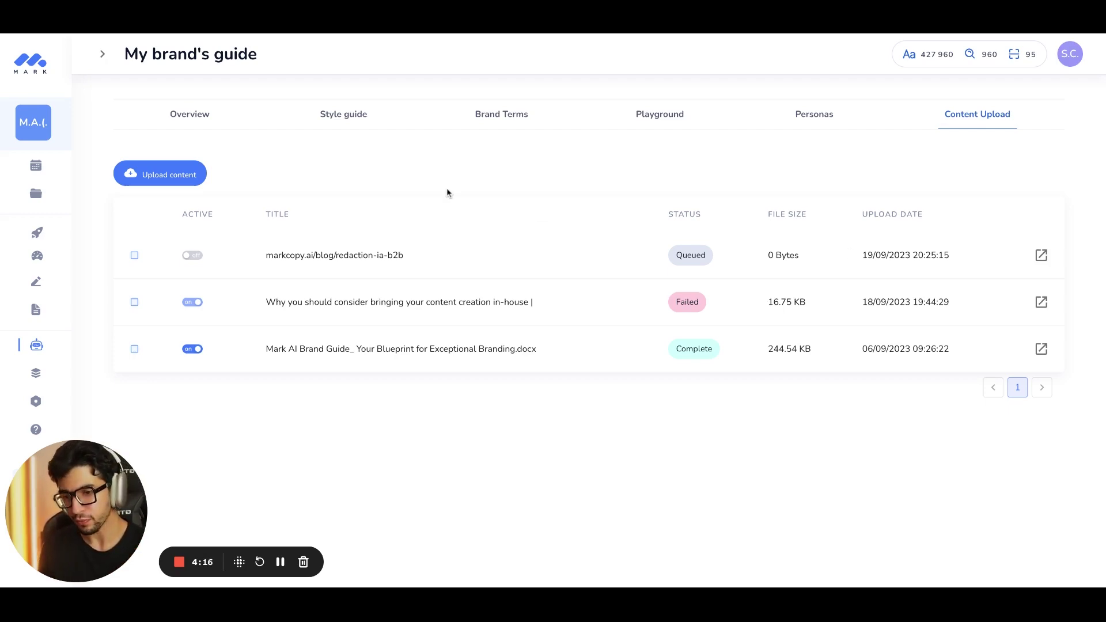
- In the Playground, start a LinkedIn Post about 'the importance of personalized AI'
click(660, 120)
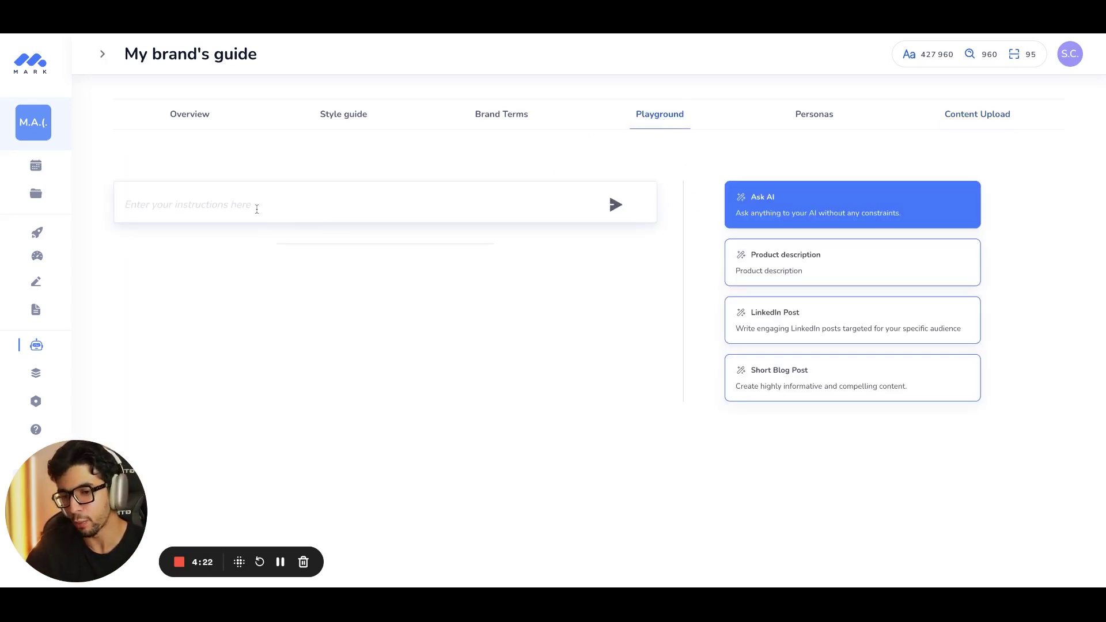
click(198, 204)
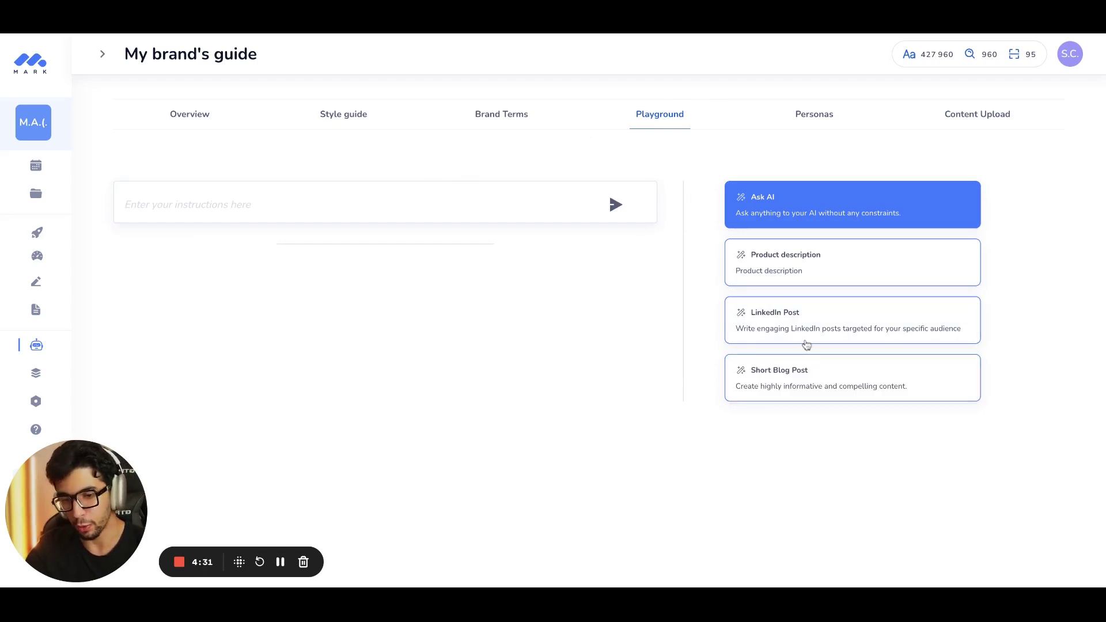
click(784, 332)
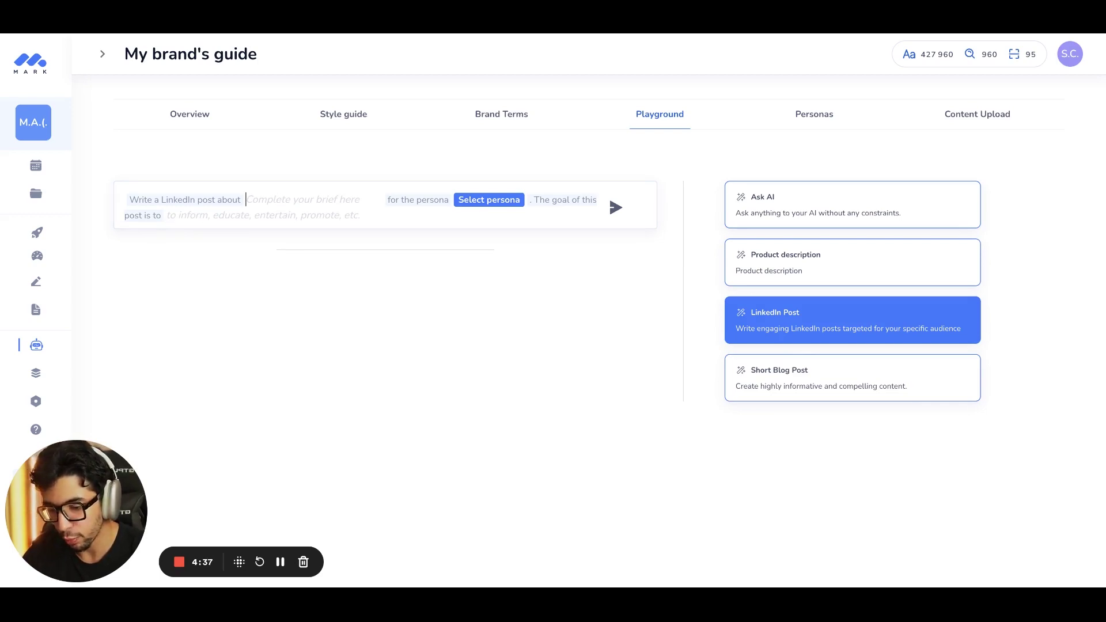
text(the import)
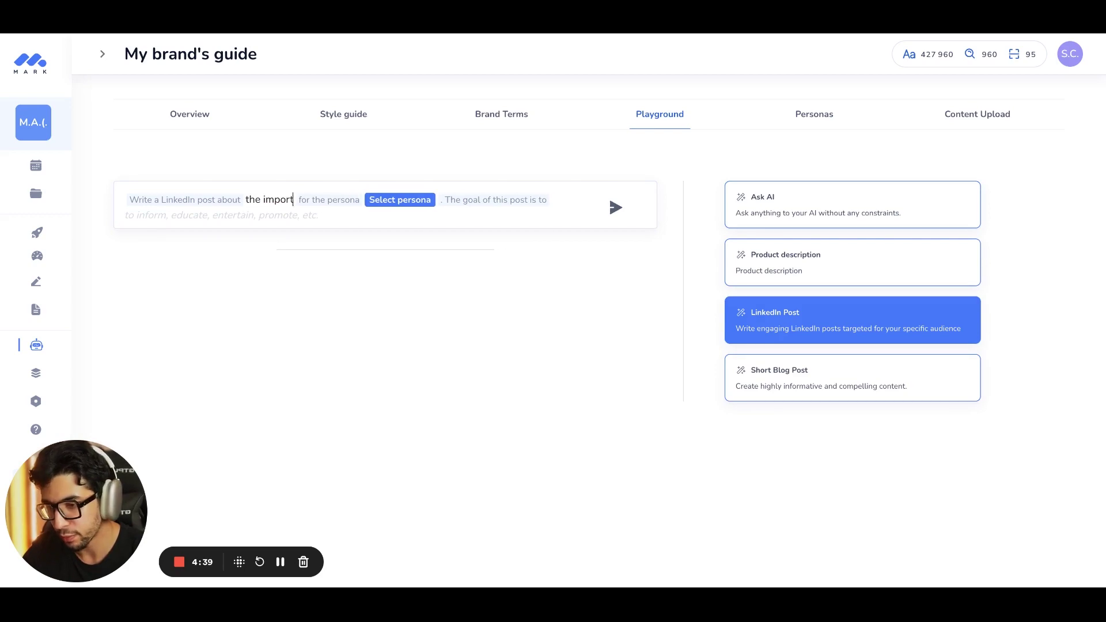
text(ance of)
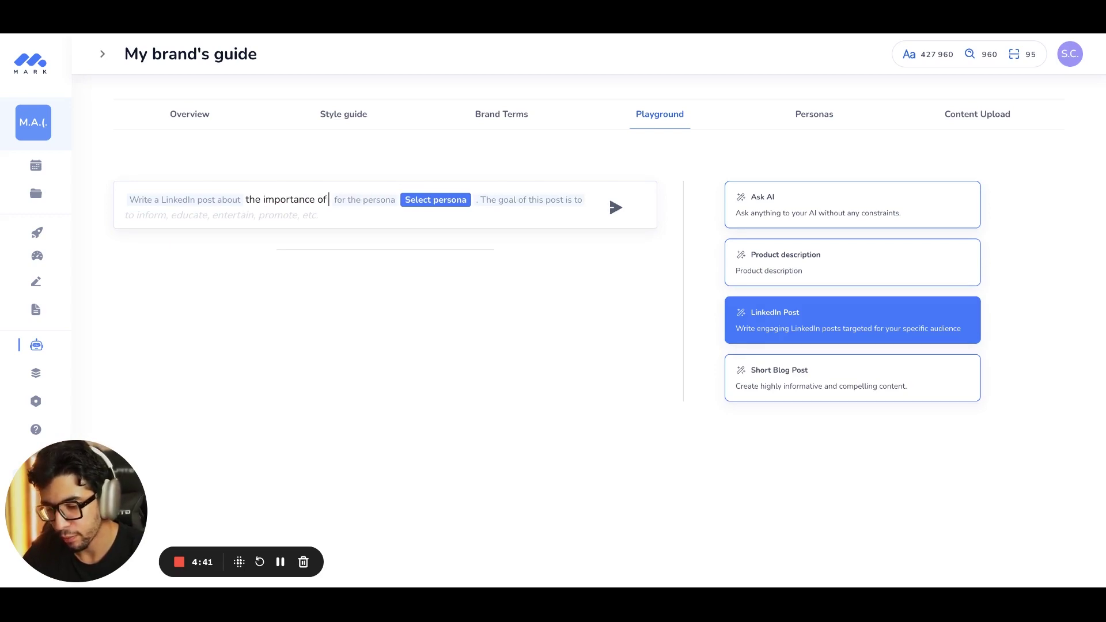
text( personalized AI)
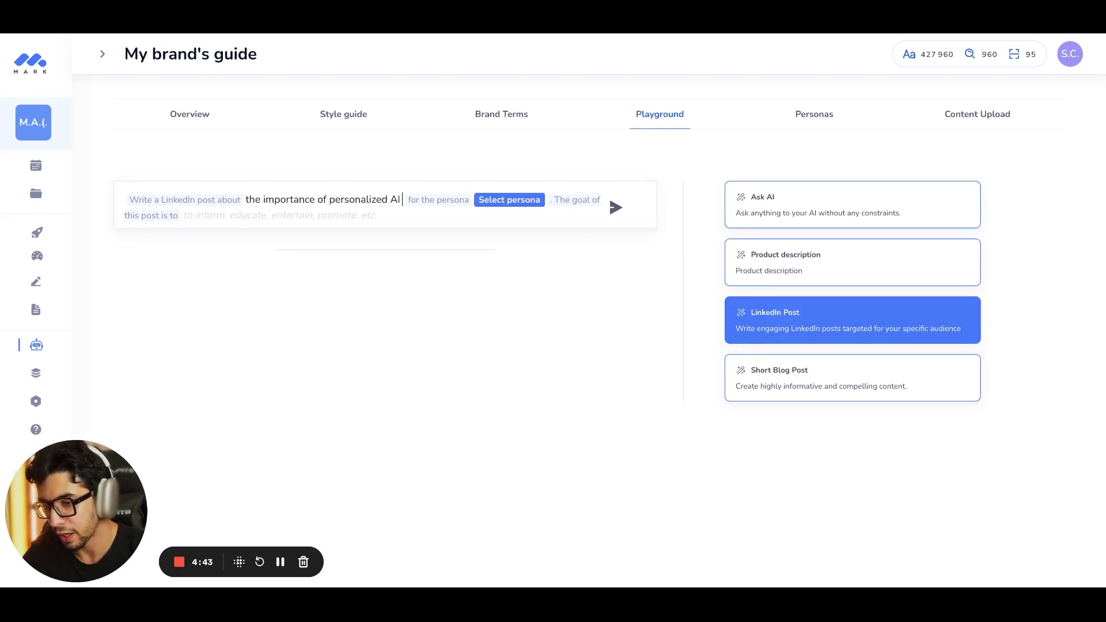
- Target the CMO persona with the goal 'educate on the benefits' and send the request
click(489, 200)
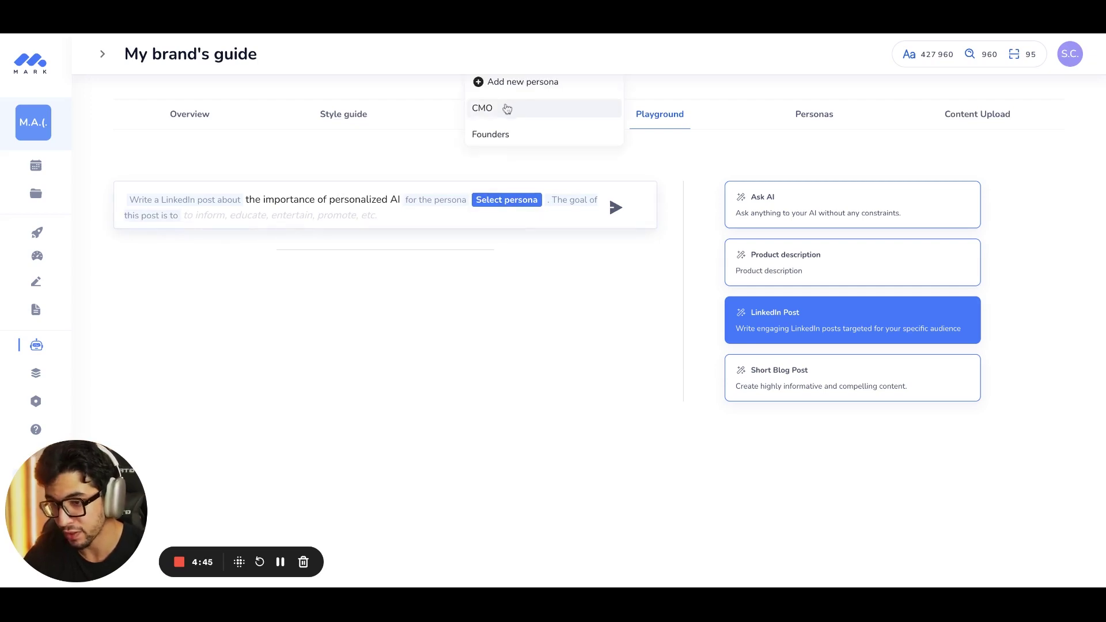
click(506, 109)
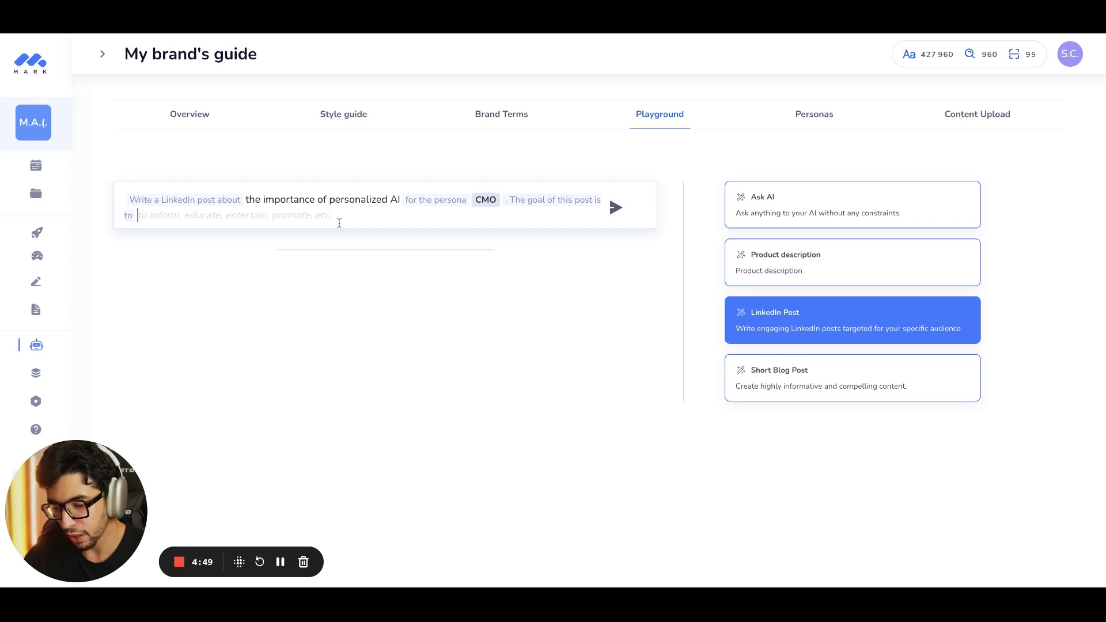
text(E)
key(BackSpace)
text(educate)
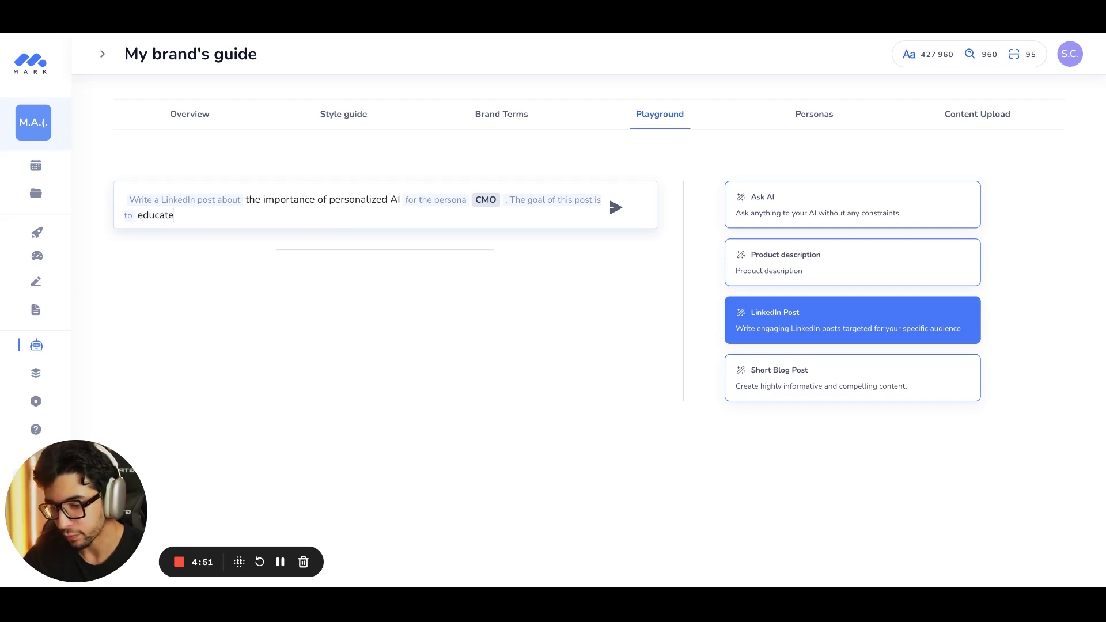
text( on the benfits)
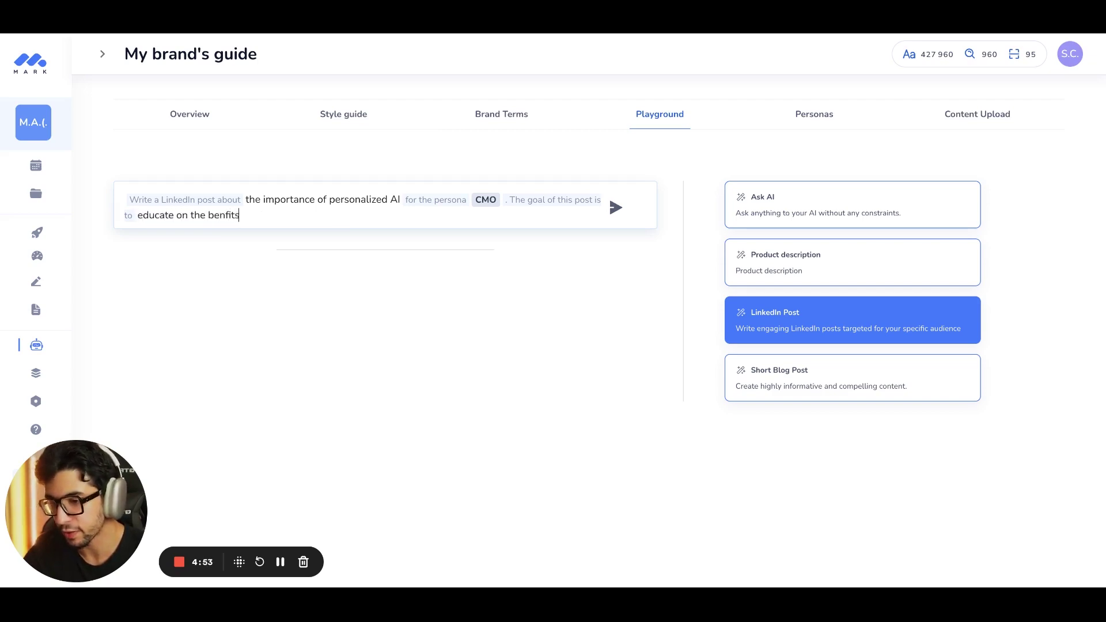
key(BackSpace)
key(BackSpace)
key(BackSpace)
key(BackSpace)
text(efits)
click(616, 208)
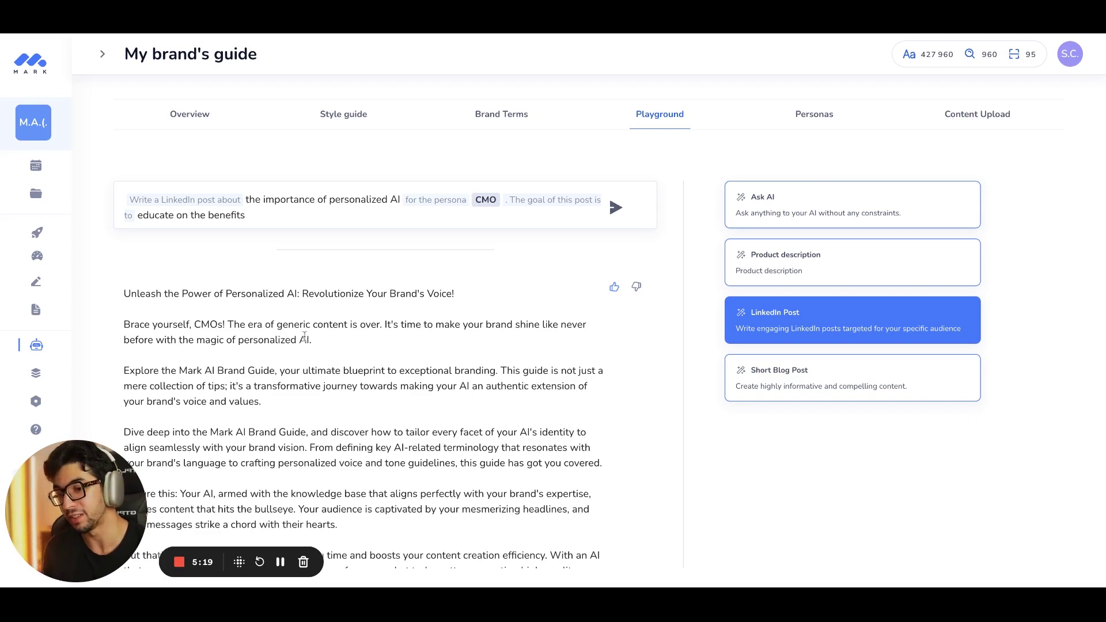
- Review the generated CMO post, selecting its title and opening sentence and scrolling through
drag(339, 294, 129, 295)
key(shift+Right)
key(shift+Right)
key(shift+Right)
key(shift+Right)
key(shift+Right)
key(shift+Right)
key(shift+Right)
key(shift+Right)
key(shift+Right)
key(shift+Right)
key(shift+Right)
key(shift+Right)
key(shift+Right)
key(shift+Right)
key(shift+Right)
key(shift+Right)
key(shift+Right)
key(shift+Right)
key(shift+Right)
key(shift+Right)
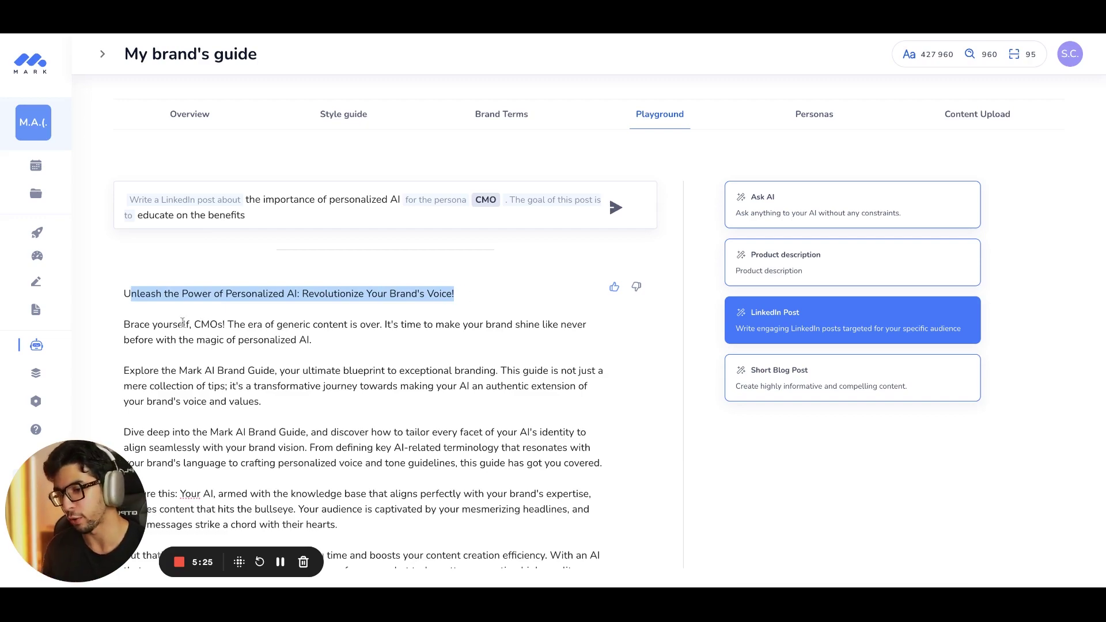
click(187, 323)
key(ctrl+shift+Right)
key(ctrl+shift+Right)
key(ctrl+shift+Right)
key(ctrl+shift+Right)
key(ctrl+shift+Right)
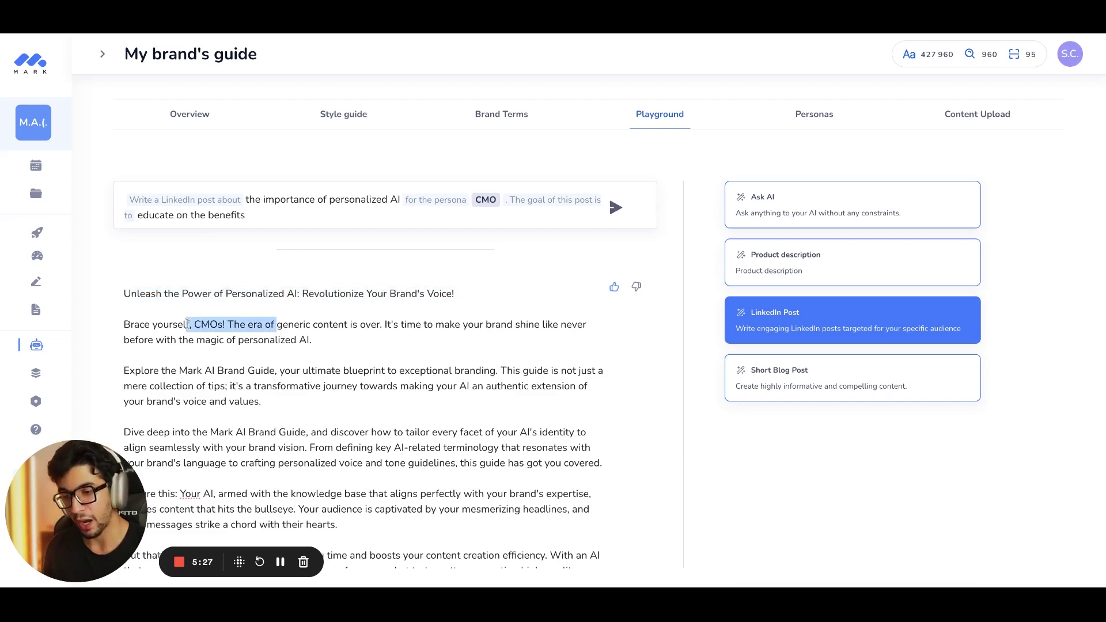
scroll(355, 359, down, 5)
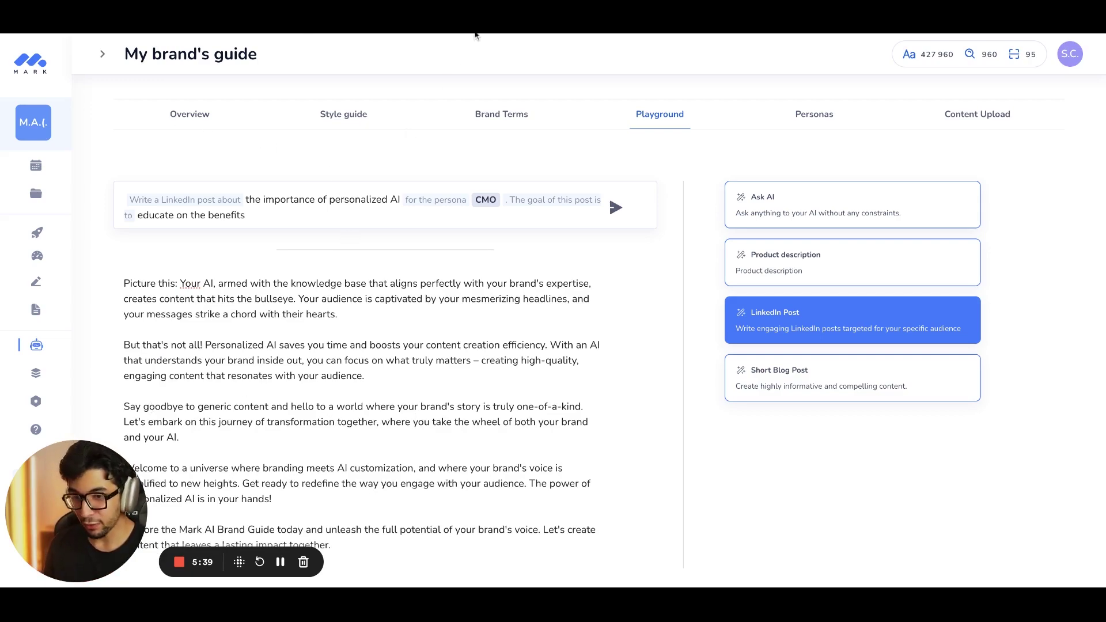
mouse_move(69, 190)
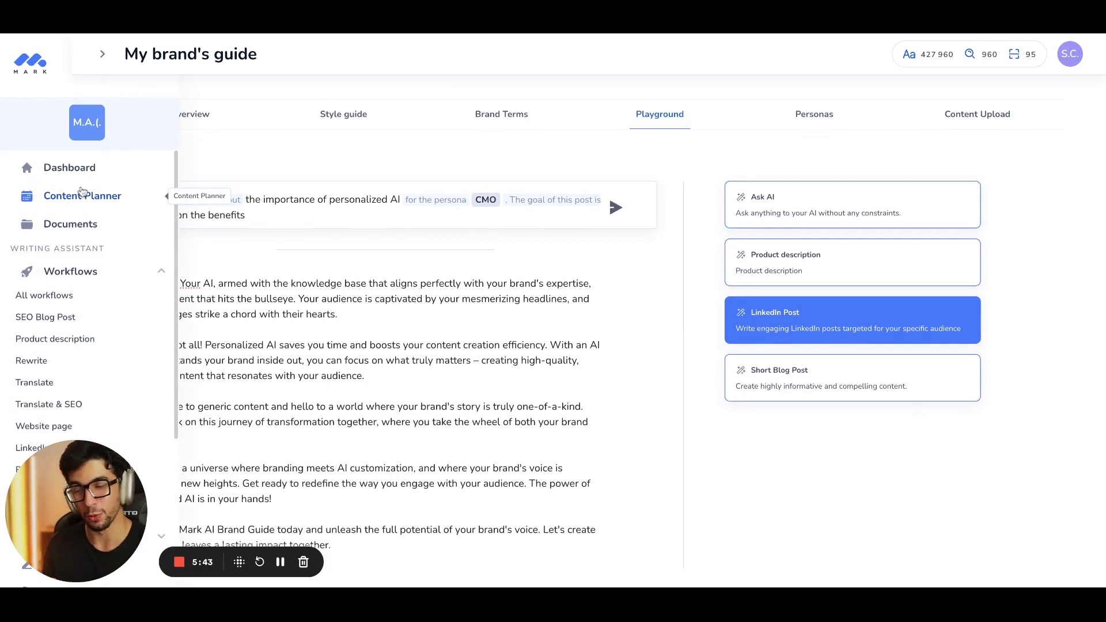
- Open Mark AI - ChatGPT Video Script, add blank lines above the intro, hide the assistant panel
click(70, 225)
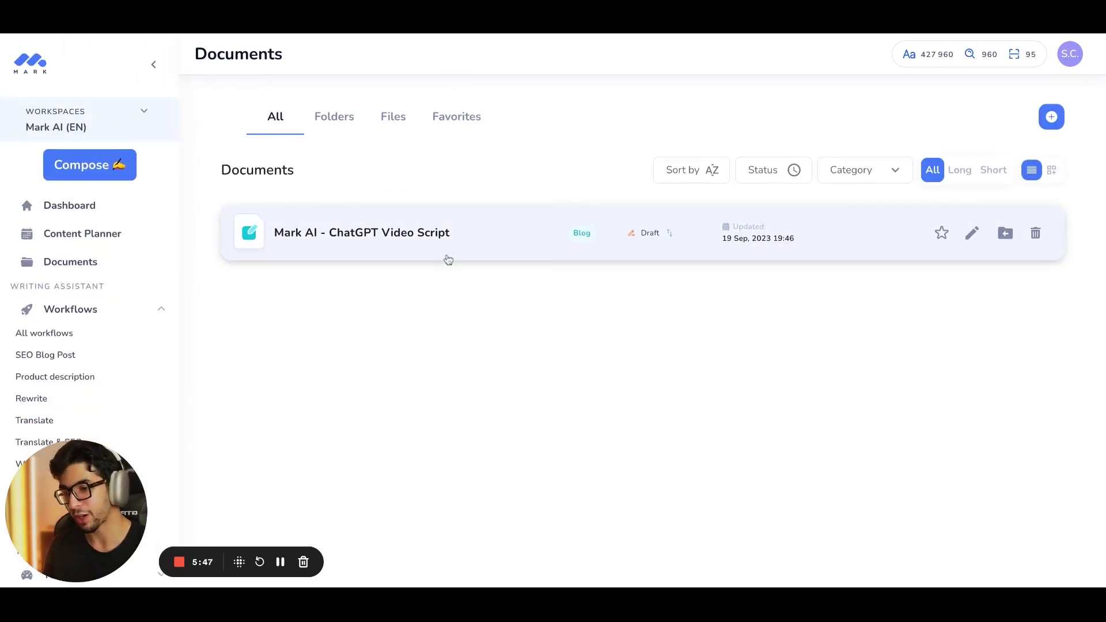
click(402, 241)
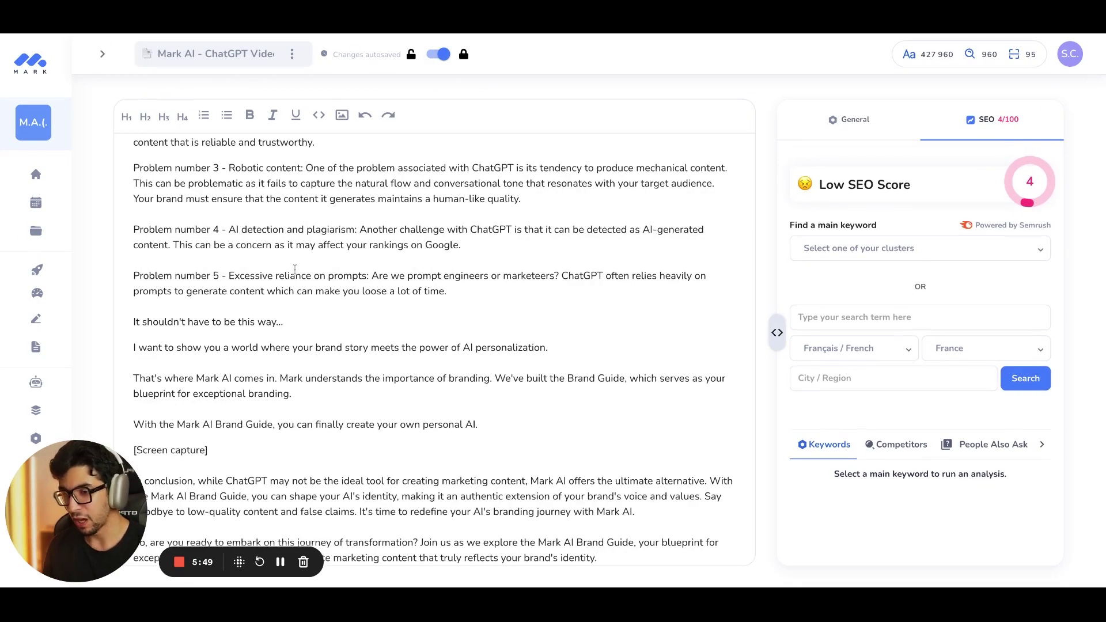
scroll(294, 269, up, 4)
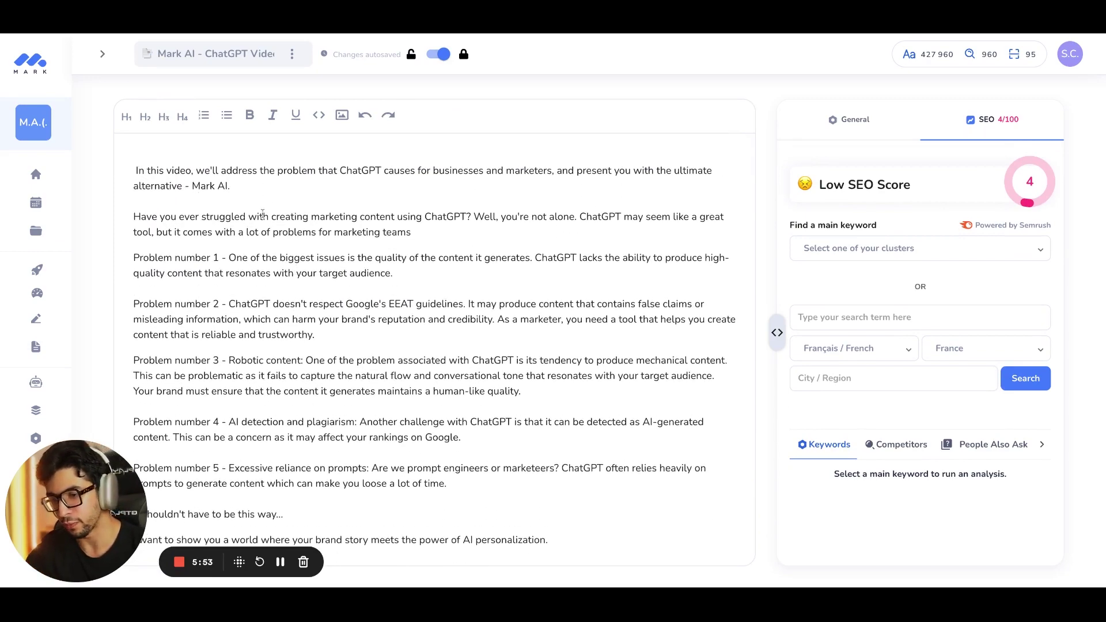
key(Return)
key(Return)
key(Return)
key(Delete)
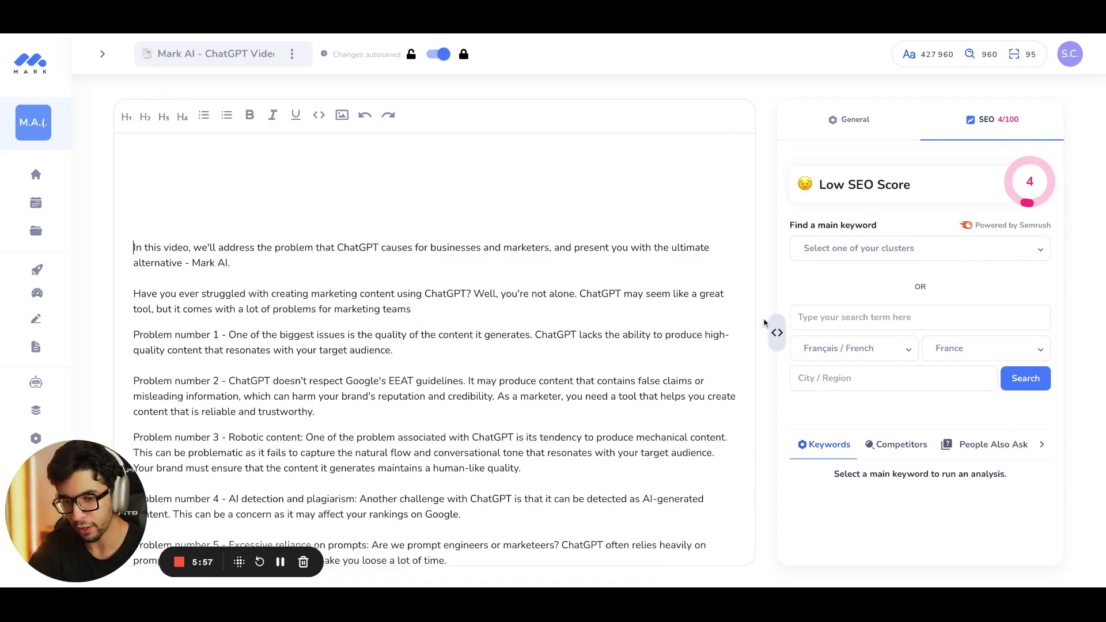
click(780, 332)
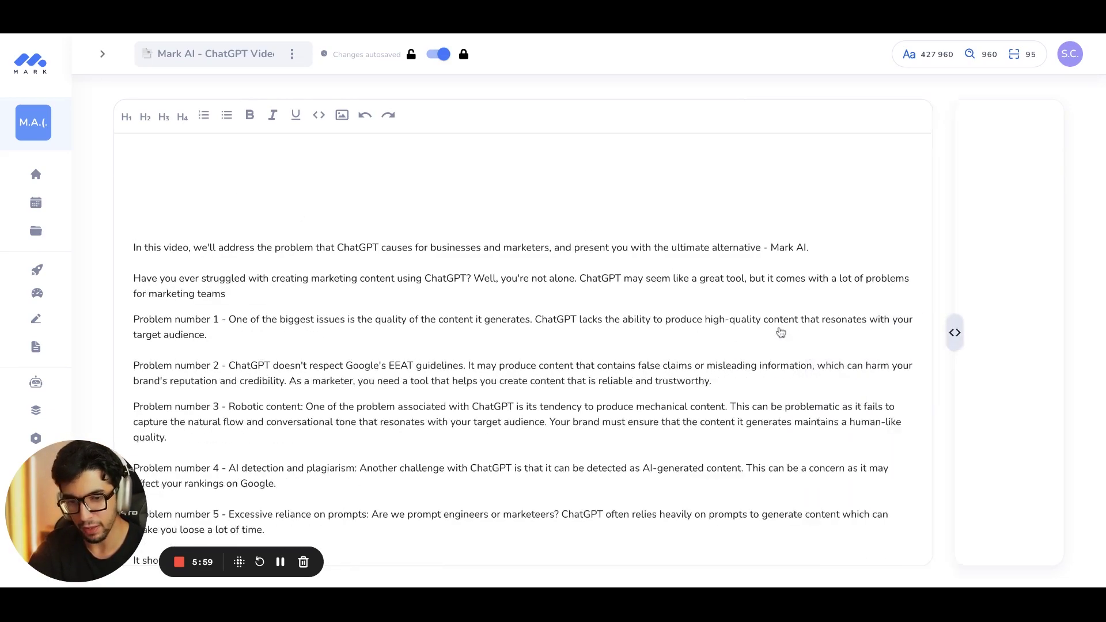
- Use / Ask AI on the top line: 'Generate 3 bullet points on the problems caused by ChatGPT'
click(269, 182)
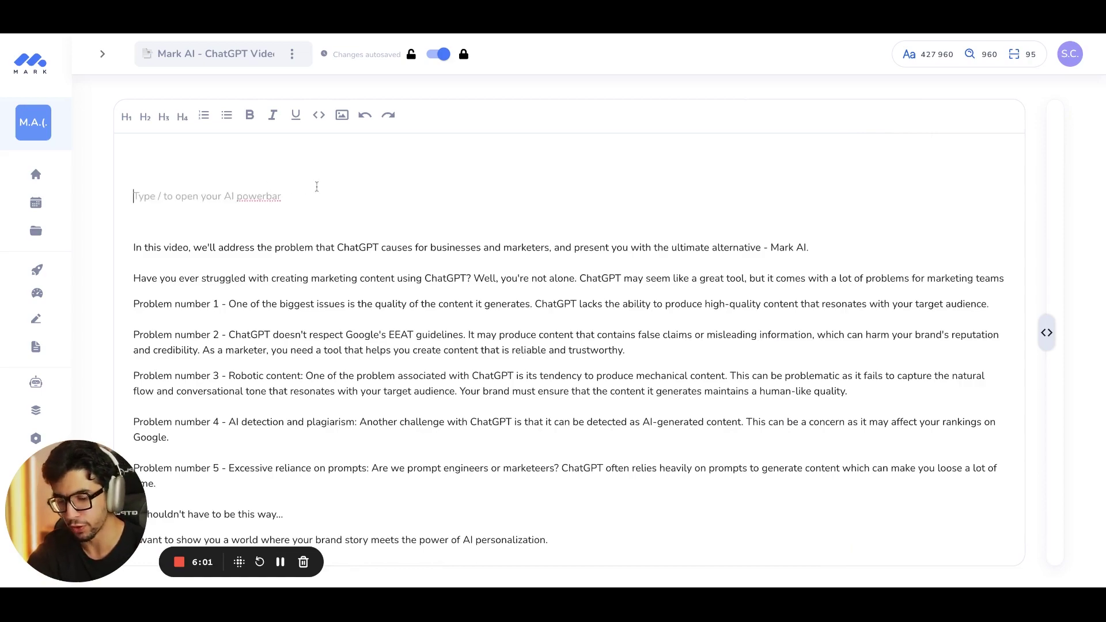
text(/)
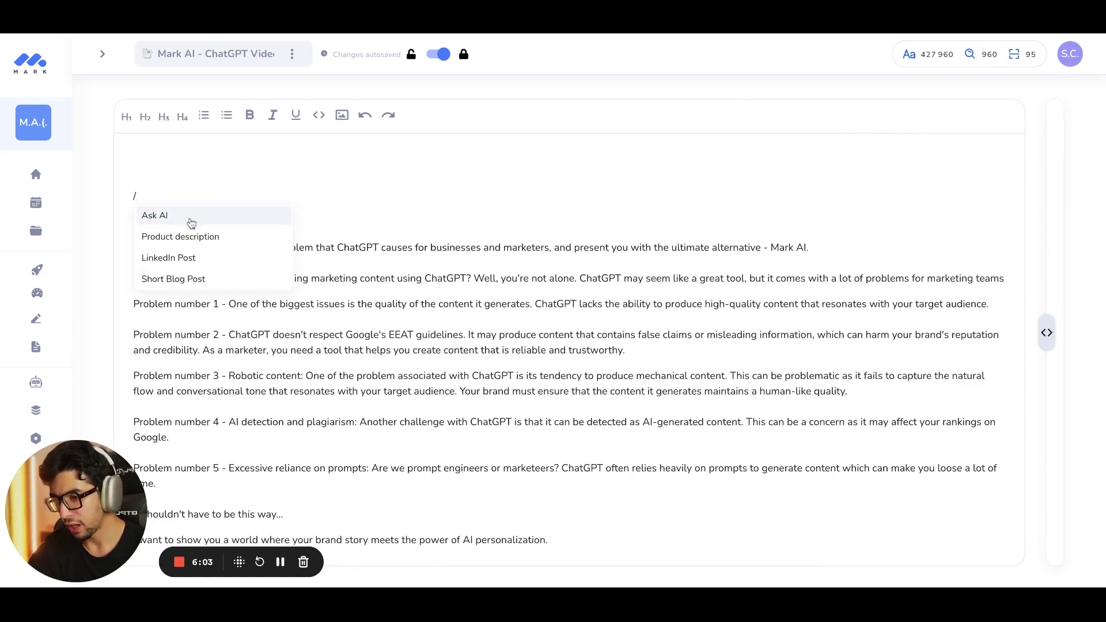
key(BackSpace)
text(/)
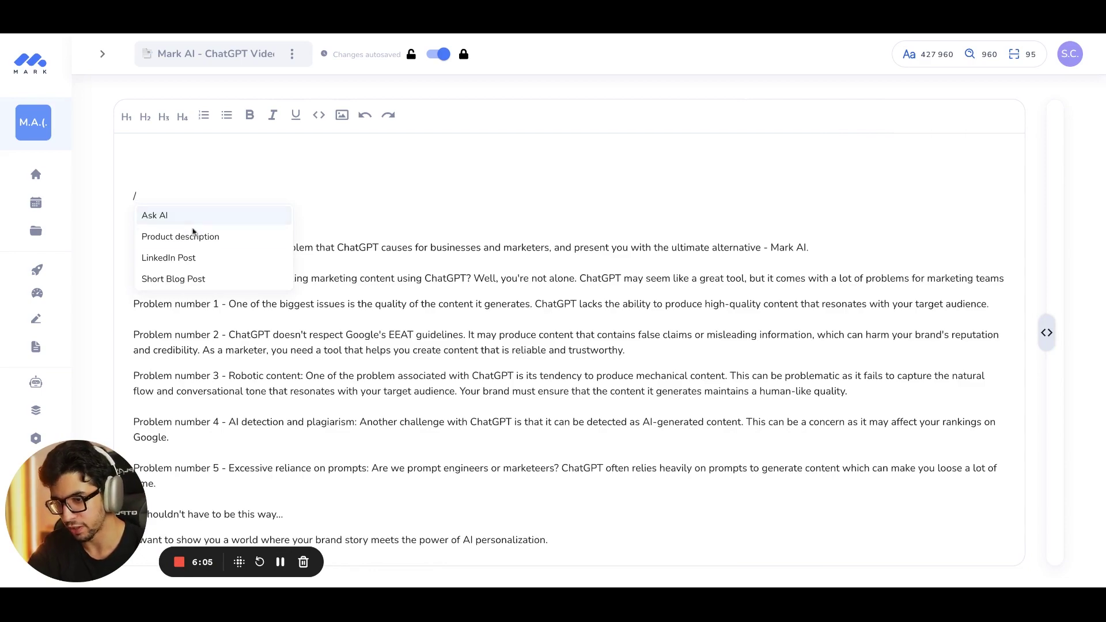
click(167, 221)
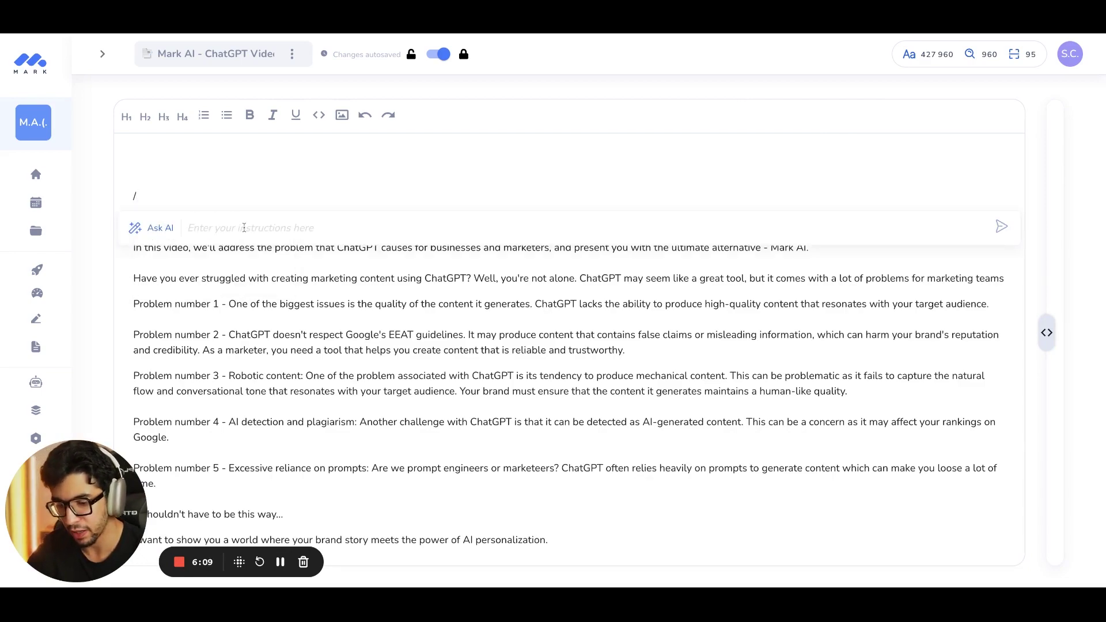
text(Generate)
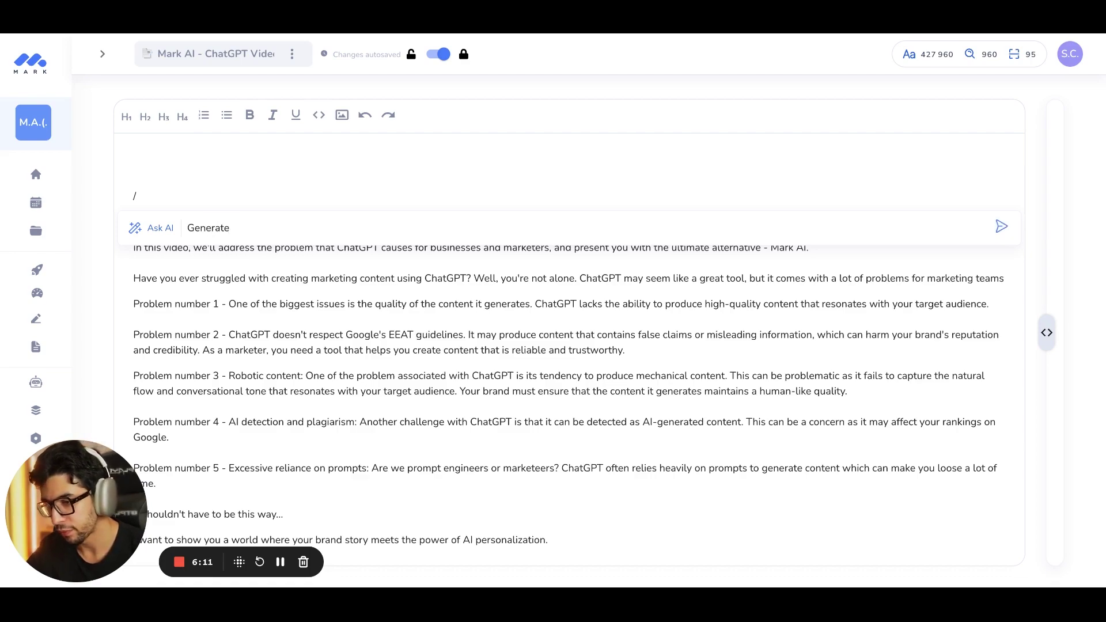
text( 3 bullet)
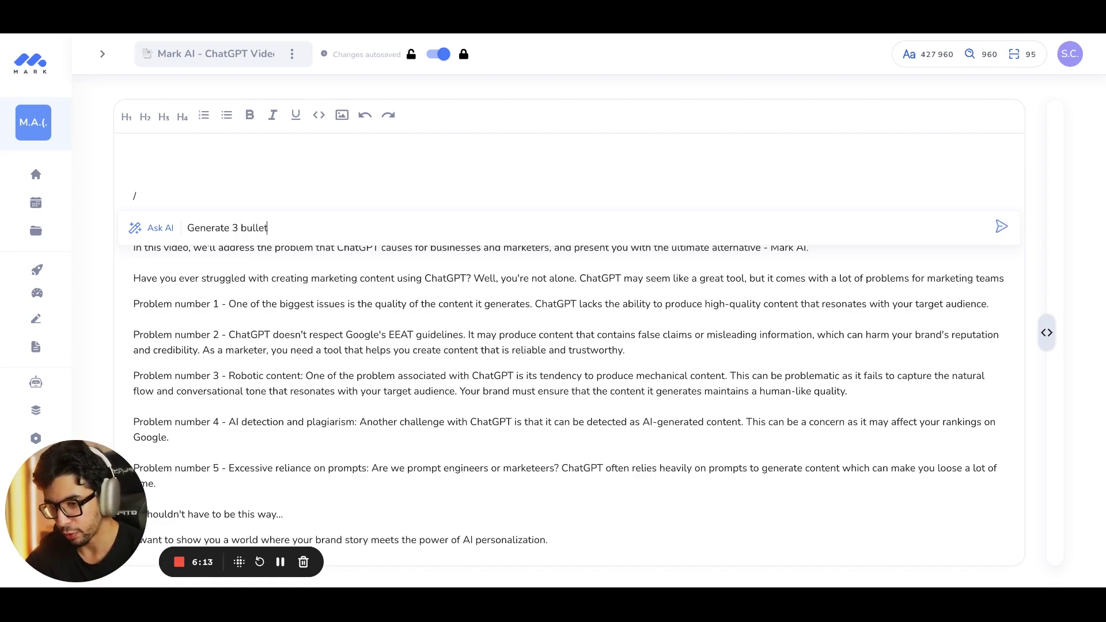
text( points on the )
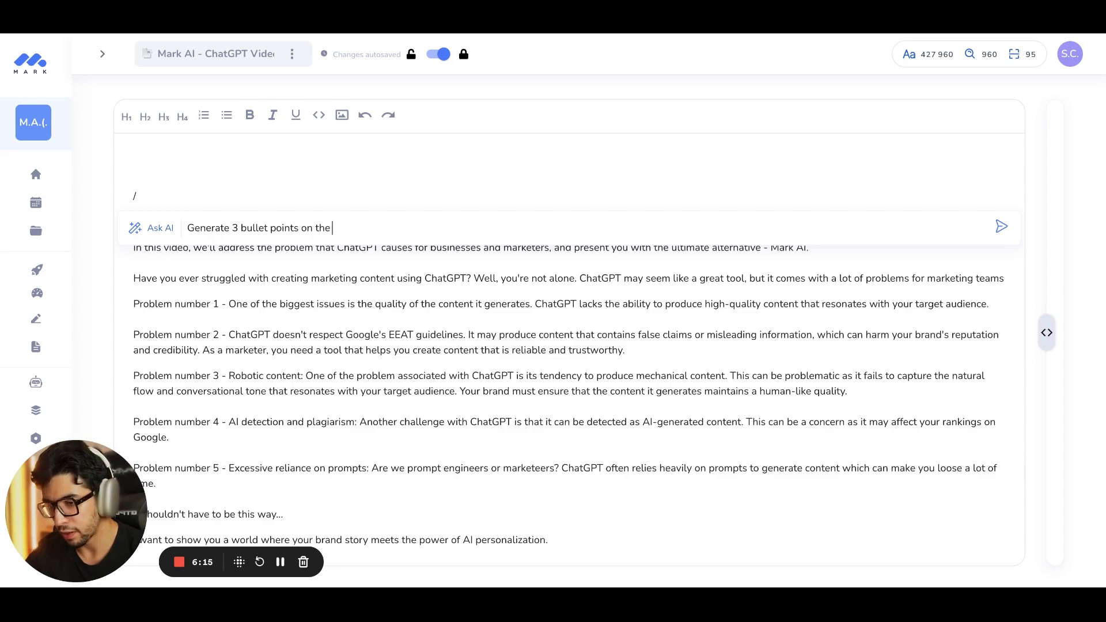
text(proble)
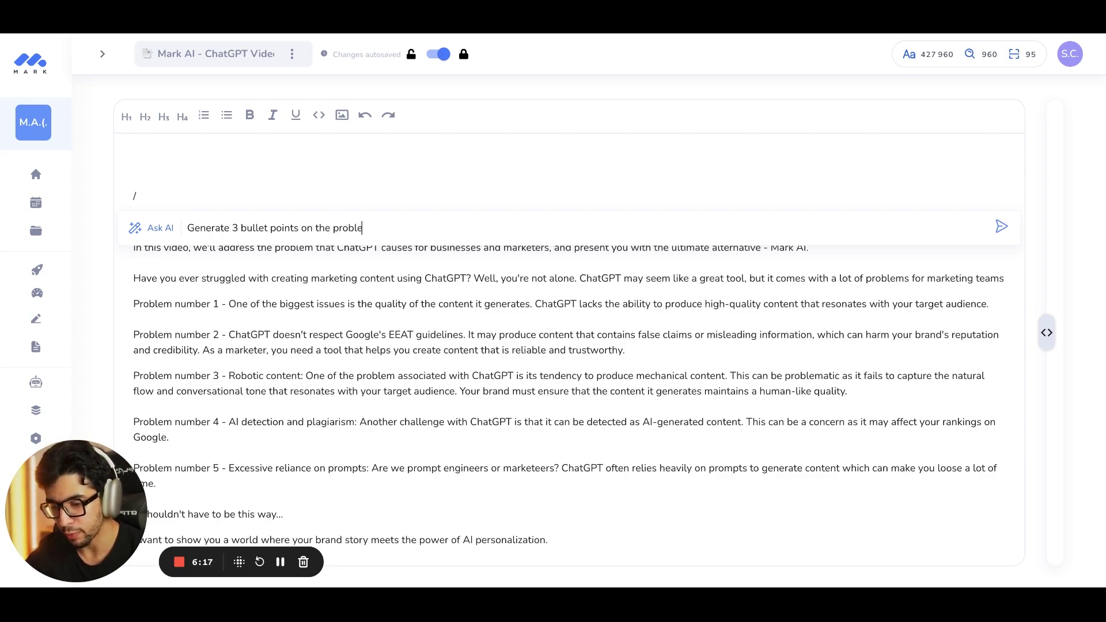
text(ms caused b)
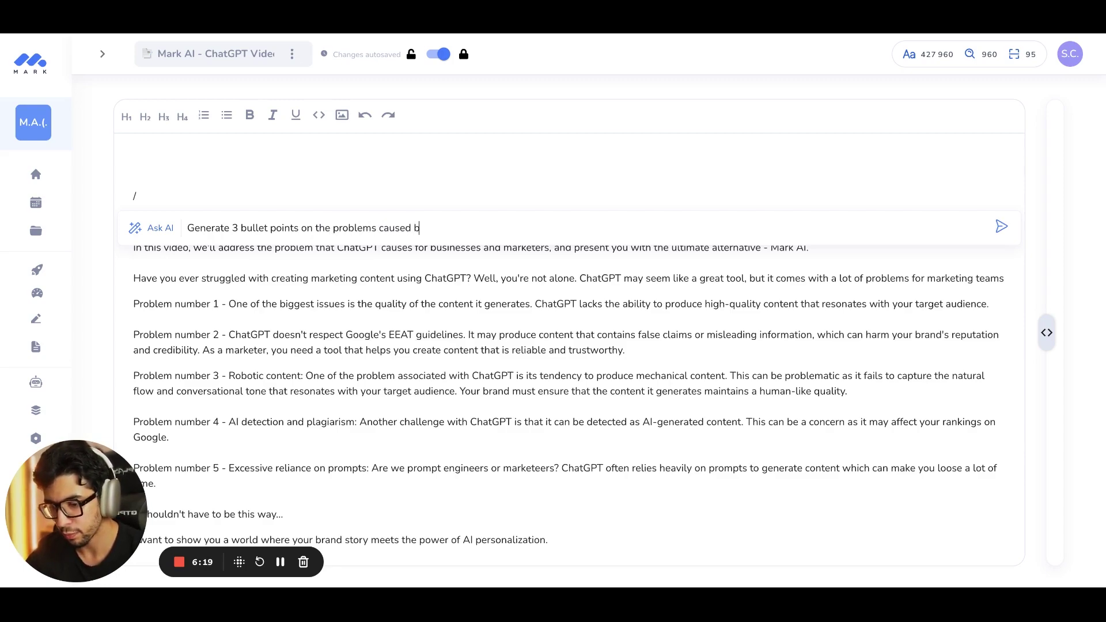
text(y ChatGPT)
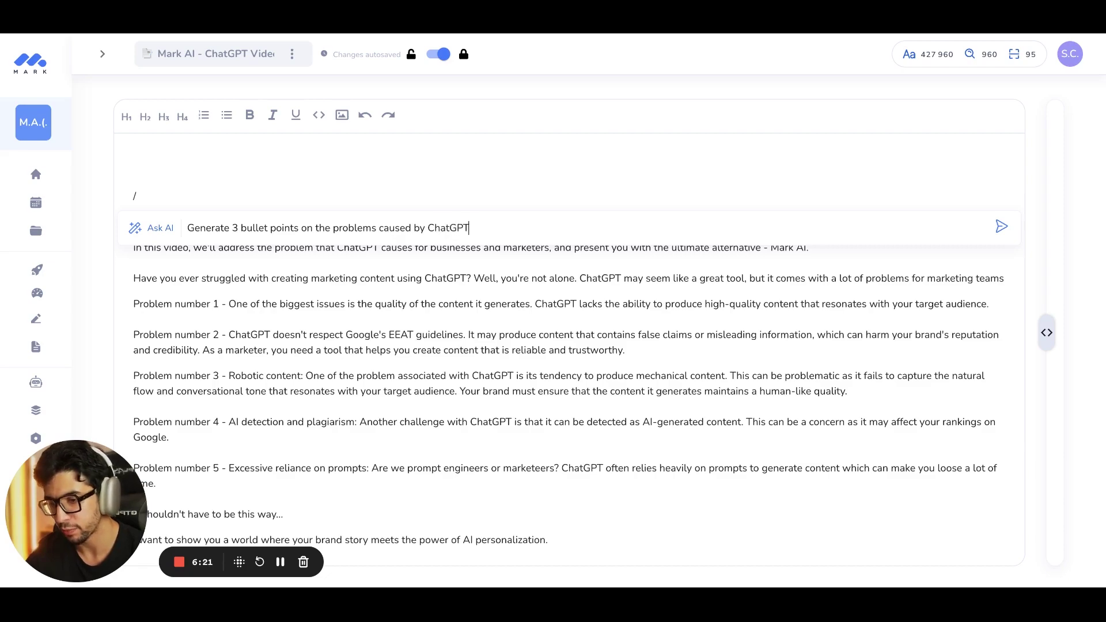
click(1001, 226)
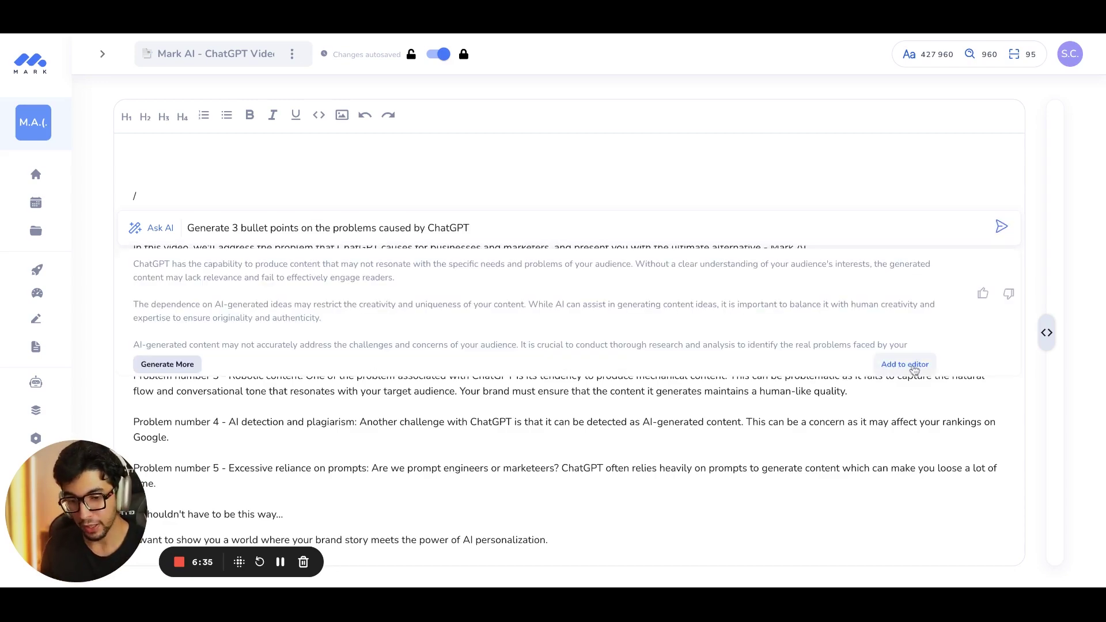
- Insert the three generated paragraphs on ChatGPT's problems at the top of the script
click(907, 365)
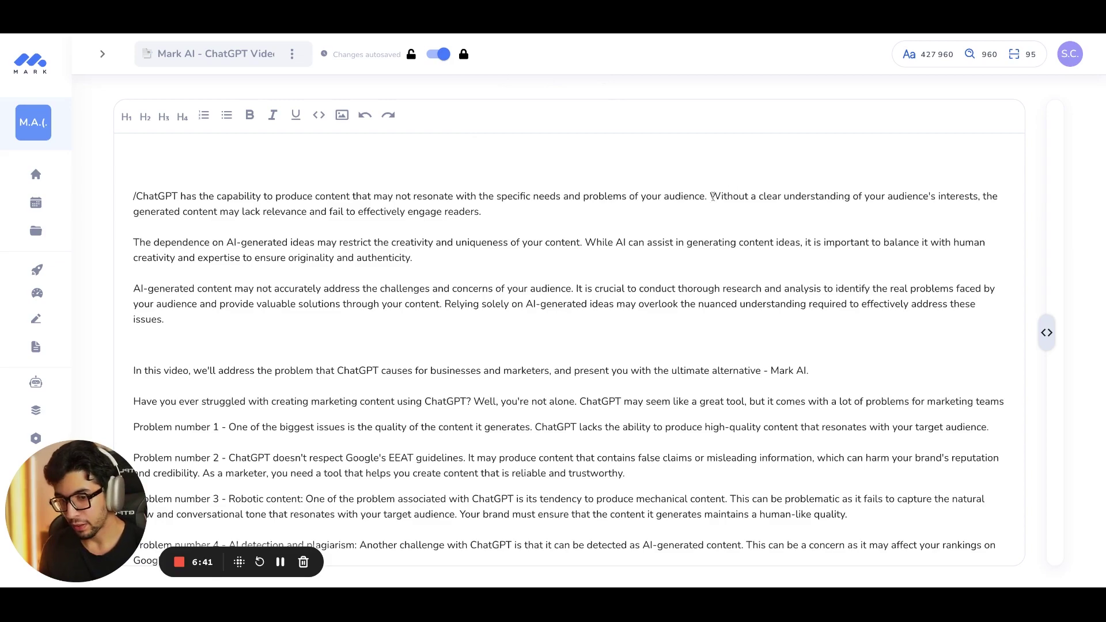
drag(712, 196, 978, 197)
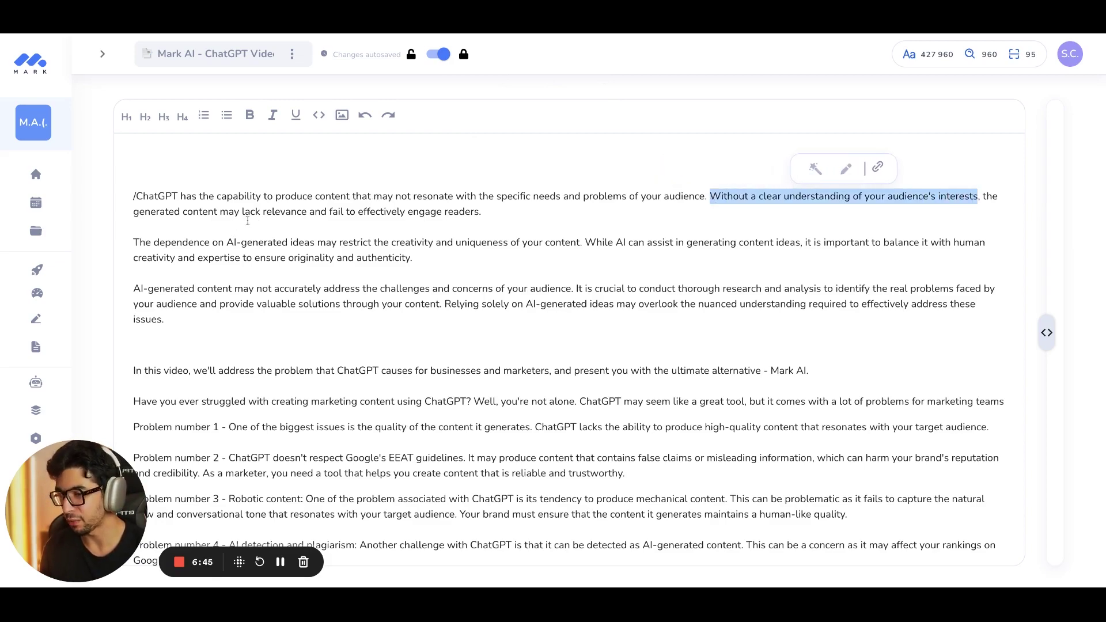
drag(250, 214, 429, 213)
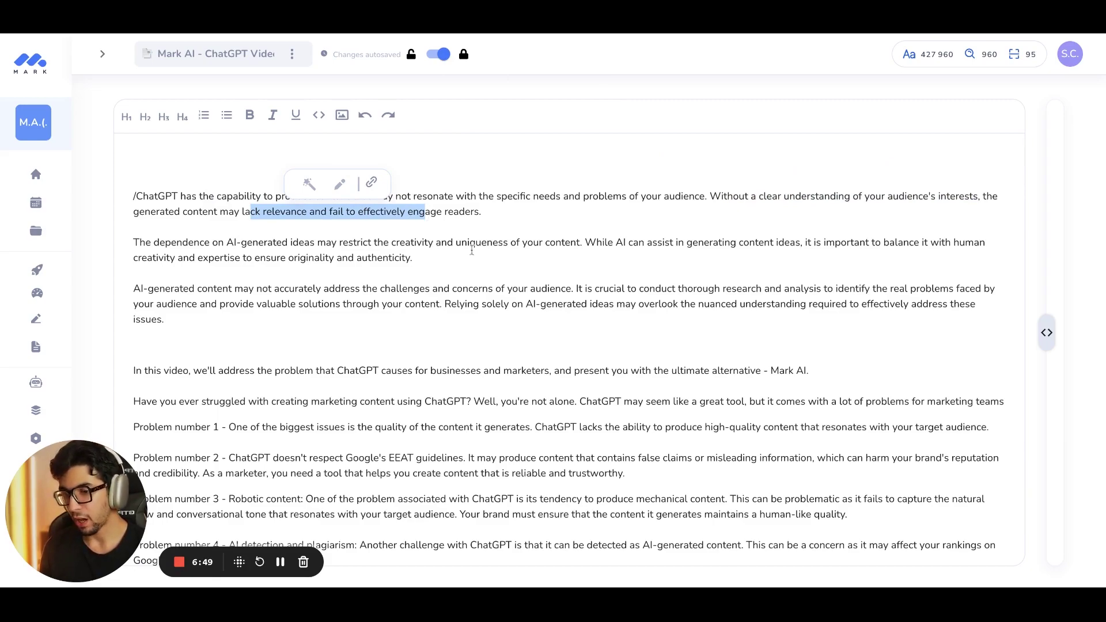
- Delete the empty line between the new paragraphs and the intro line
scroll(407, 363, down, 1)
scroll(407, 363, up, 1)
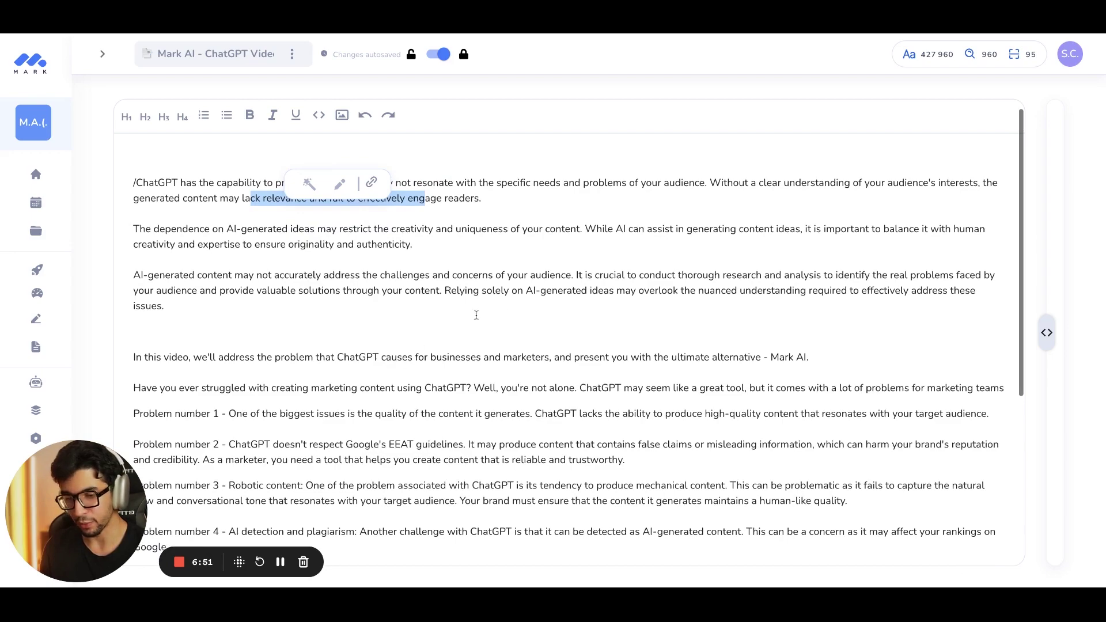
click(431, 327)
key(BackSpace)
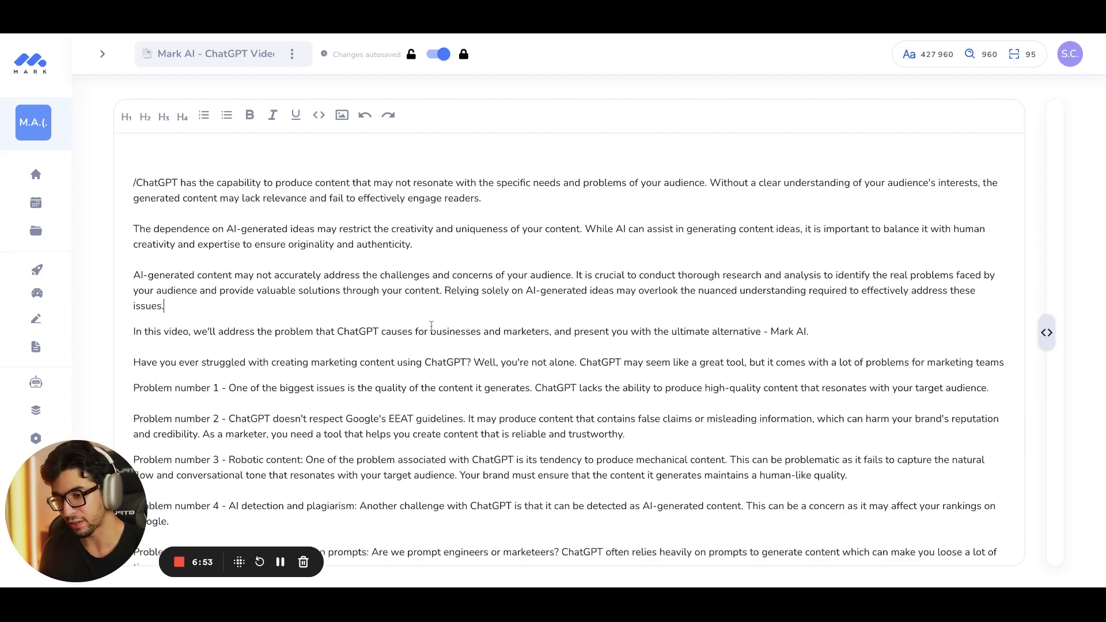